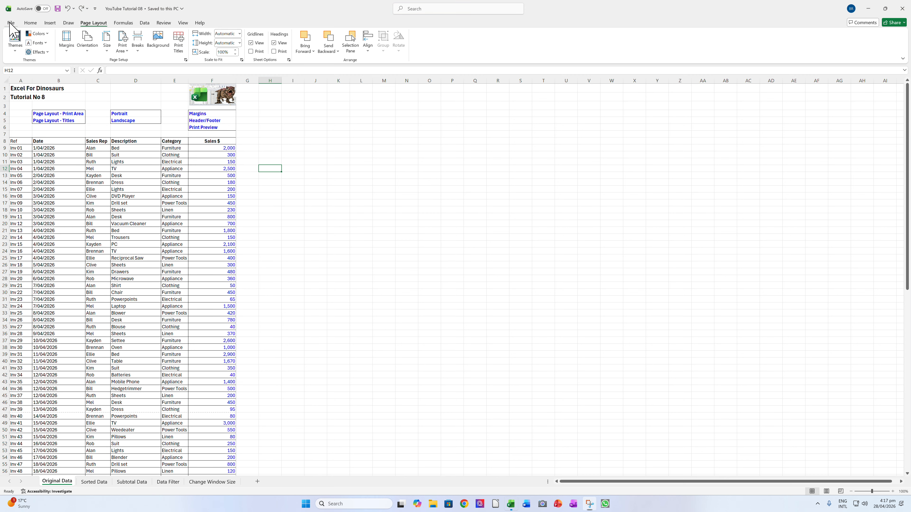
# - Preview the printout of the Original Data sheet page by page and return to the worksheet
pyautogui.click(10, 23)
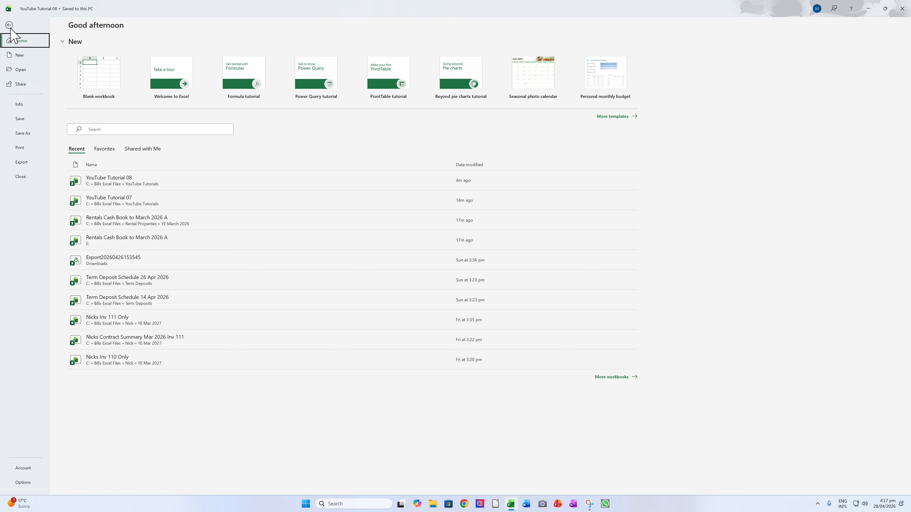
pyautogui.click(20, 148)
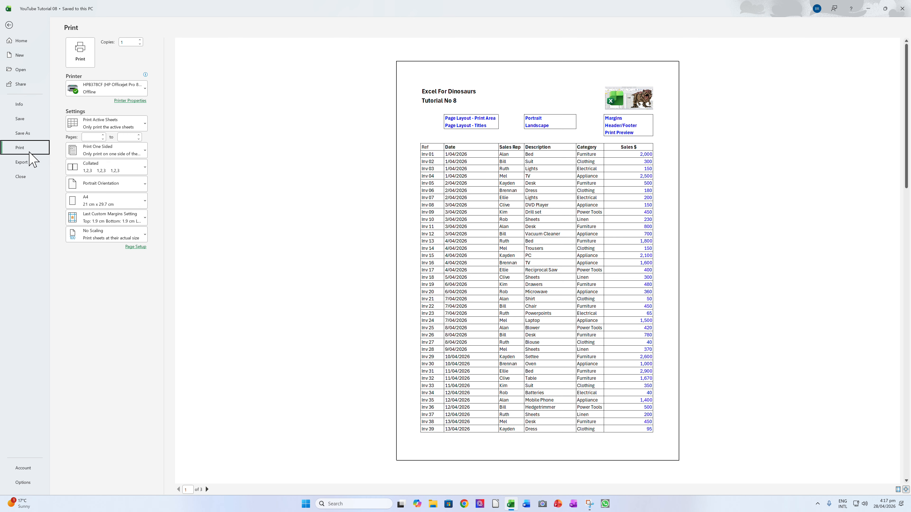
pyautogui.click(207, 490)
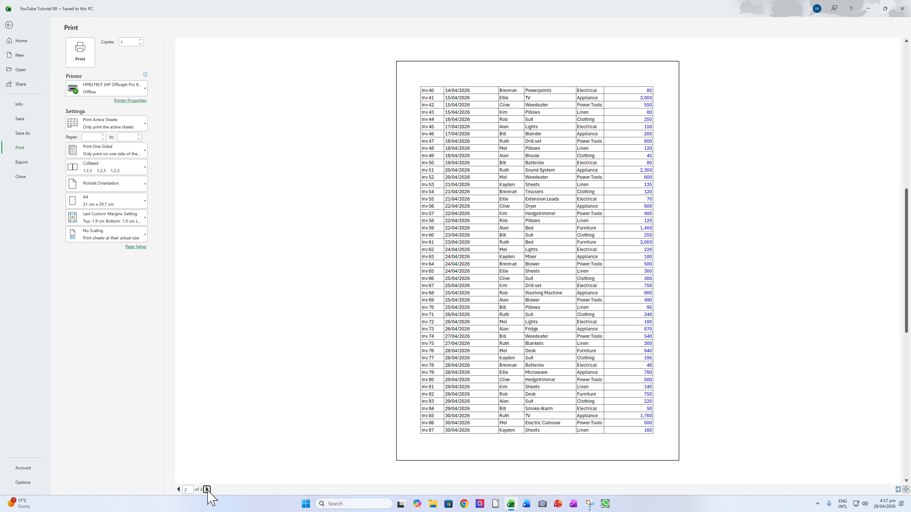
pyautogui.click(207, 490)
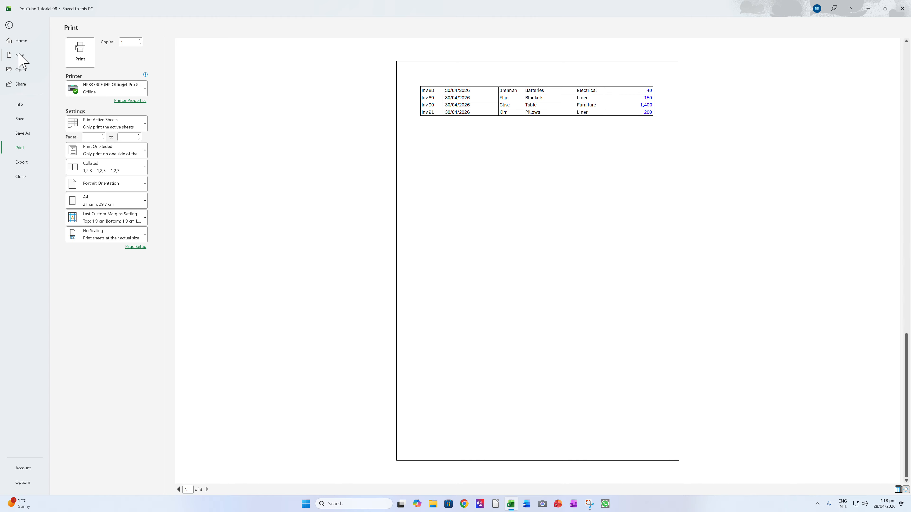
pyautogui.click(10, 25)
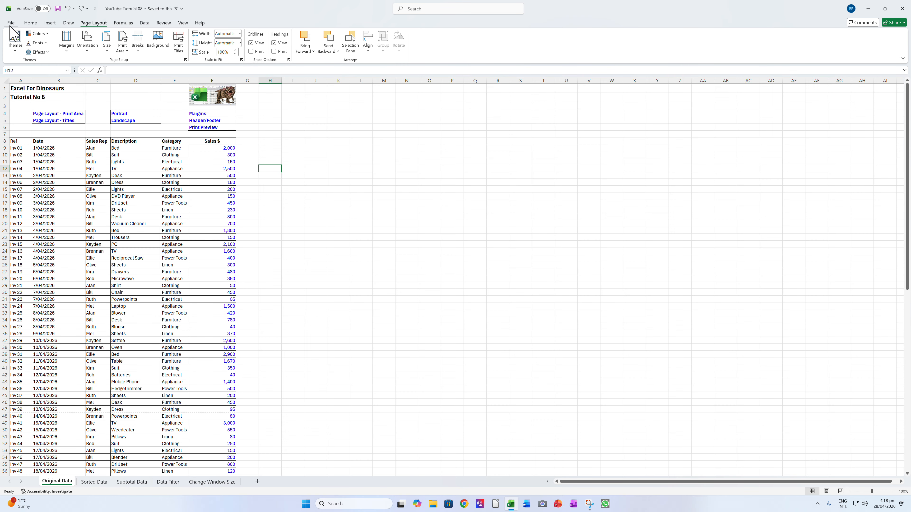
# - Set the print area to A1:F99, covering the title block, column headings and all invoice rows
pyautogui.click(19, 91)
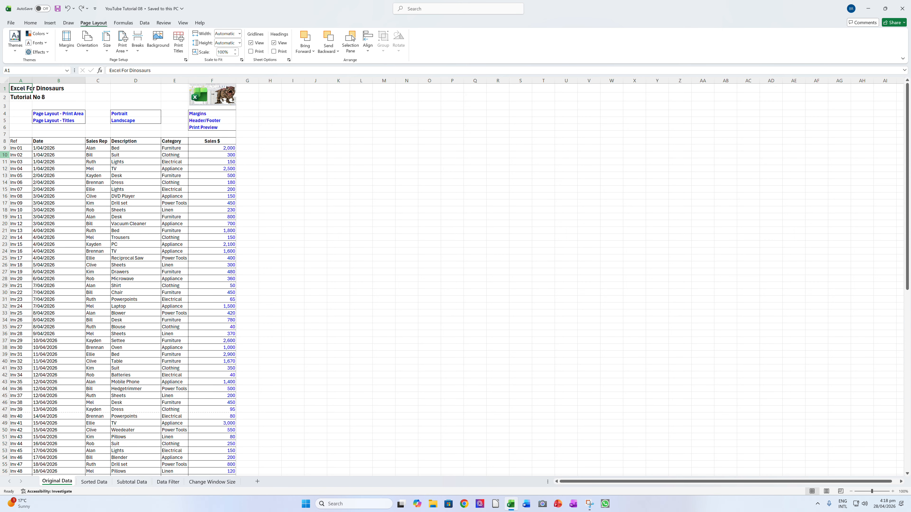
pyautogui.moveTo(32, 88)
pyautogui.mouseDown()
pyautogui.moveTo(236, 93)
pyautogui.moveTo(235, 376)
pyautogui.mouseUp()
pyautogui.scroll(-19, 235, 93)
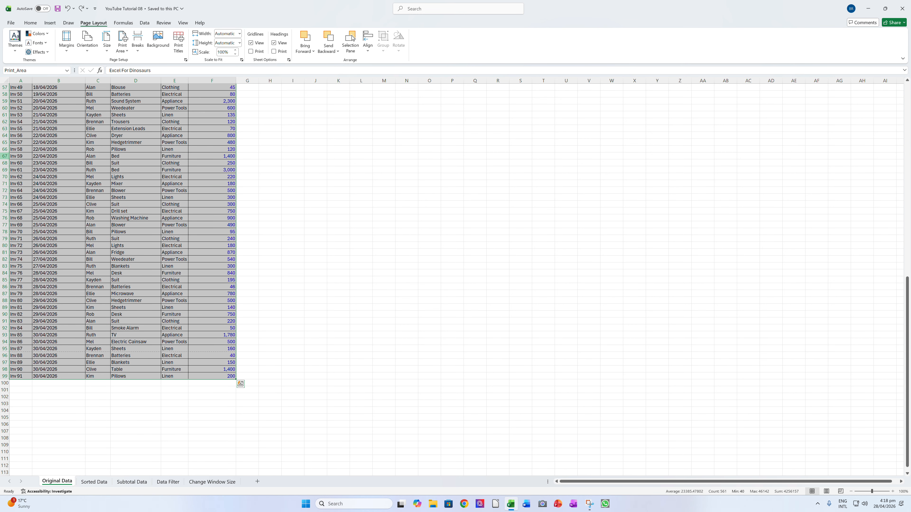
pyautogui.scroll(1, 1, 156)
pyautogui.scroll(18, 2, 93)
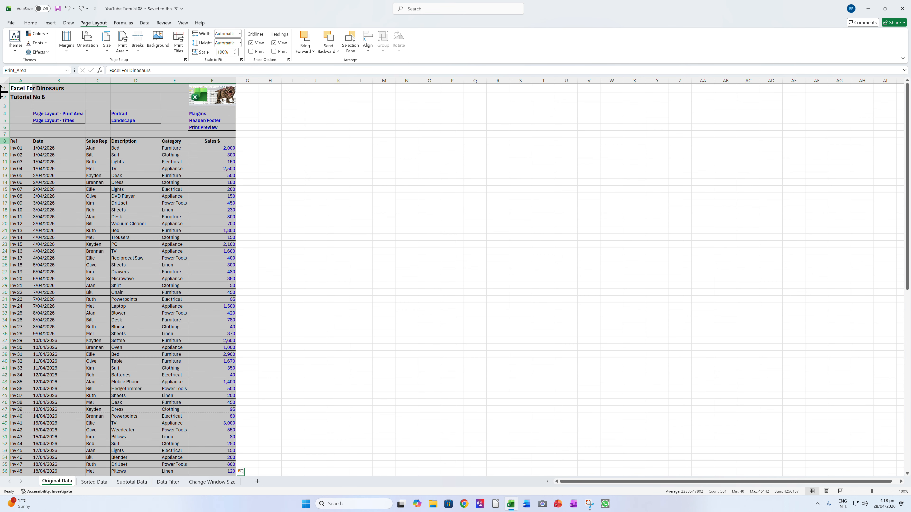
pyautogui.click(30, 23)
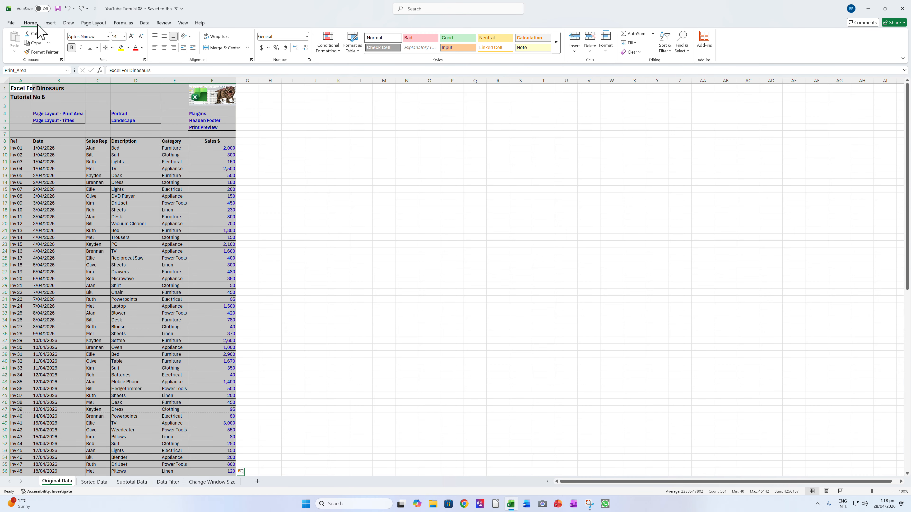
pyautogui.click(93, 24)
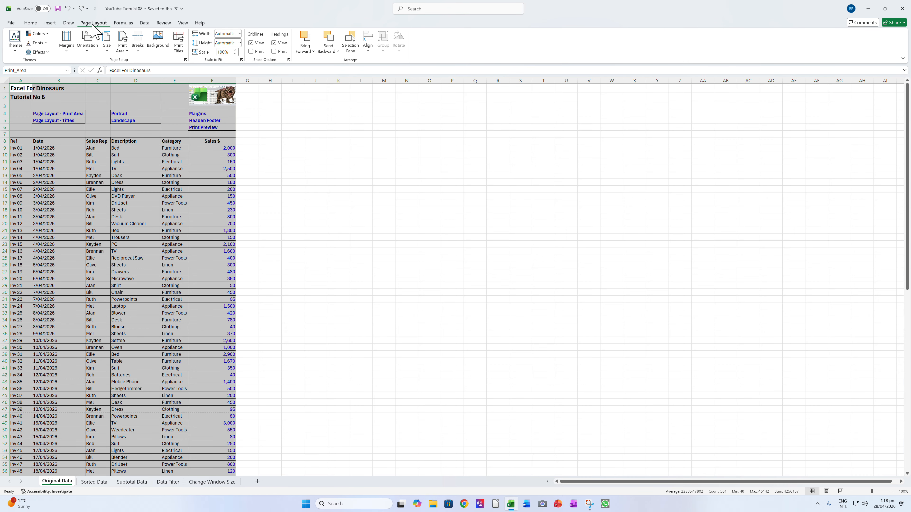
pyautogui.click(126, 51)
pyautogui.click(136, 62)
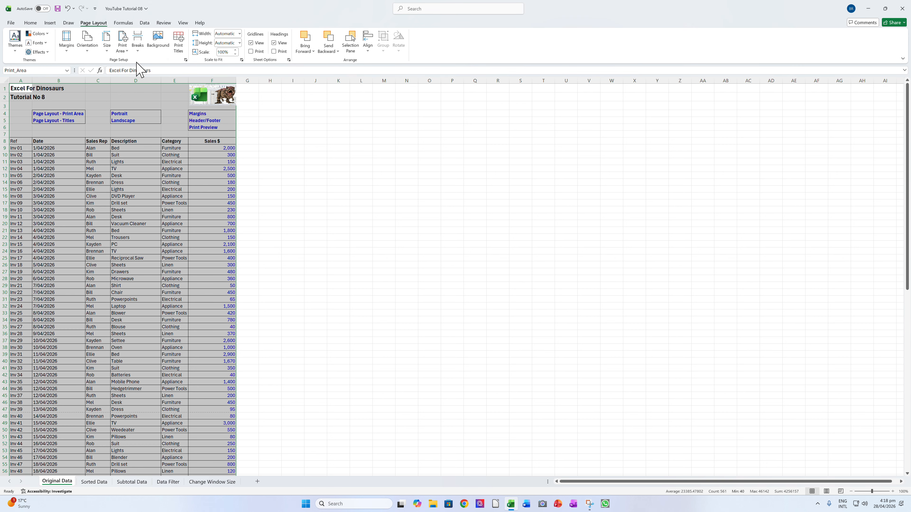
pyautogui.click(25, 89)
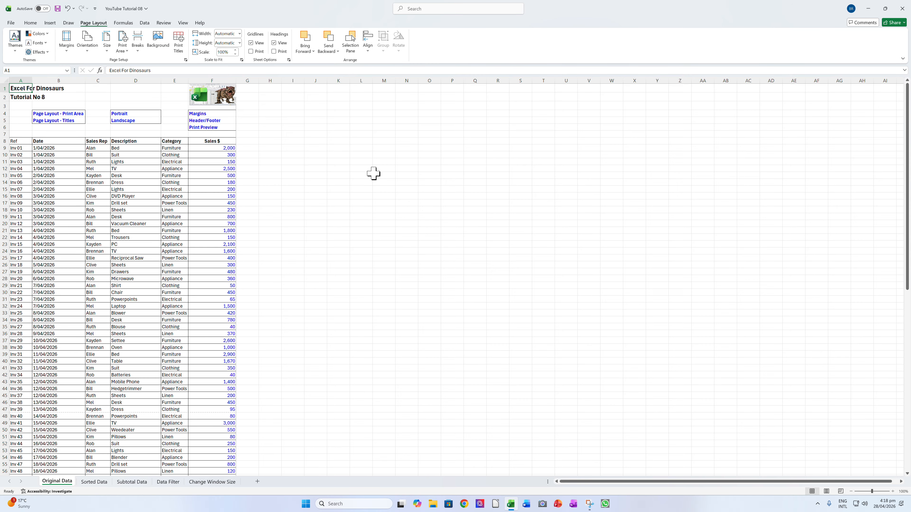
# - Check every page of the print preview for the title block and column headings, and return to the worksheet
pyautogui.click(11, 22)
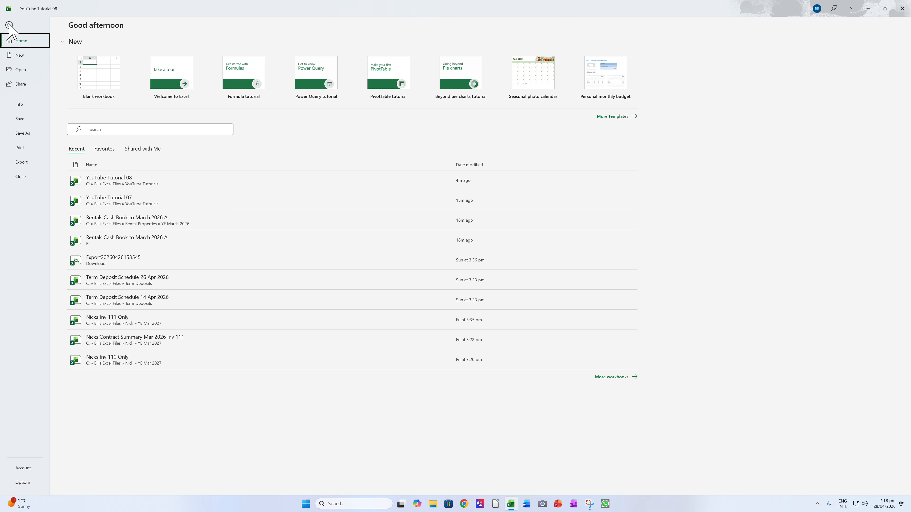
pyautogui.click(20, 149)
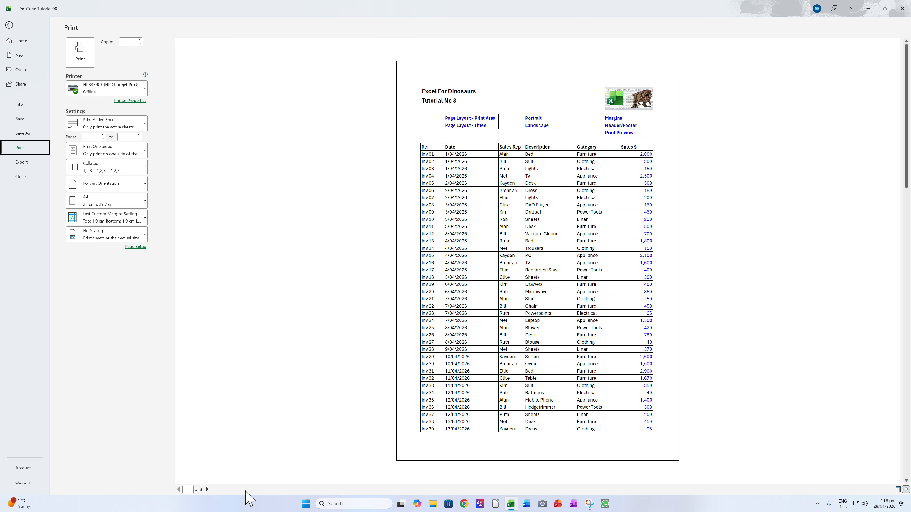
pyautogui.click(206, 489)
pyautogui.click(207, 489)
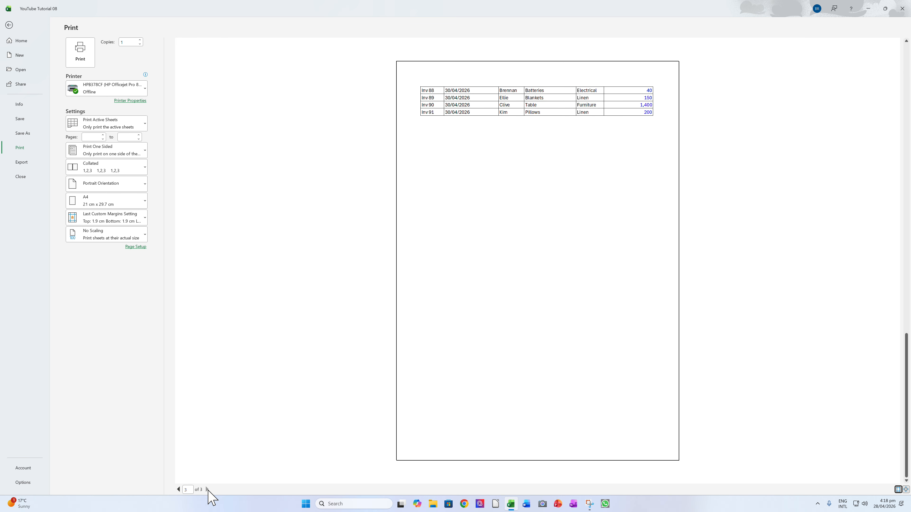
pyautogui.click(179, 489)
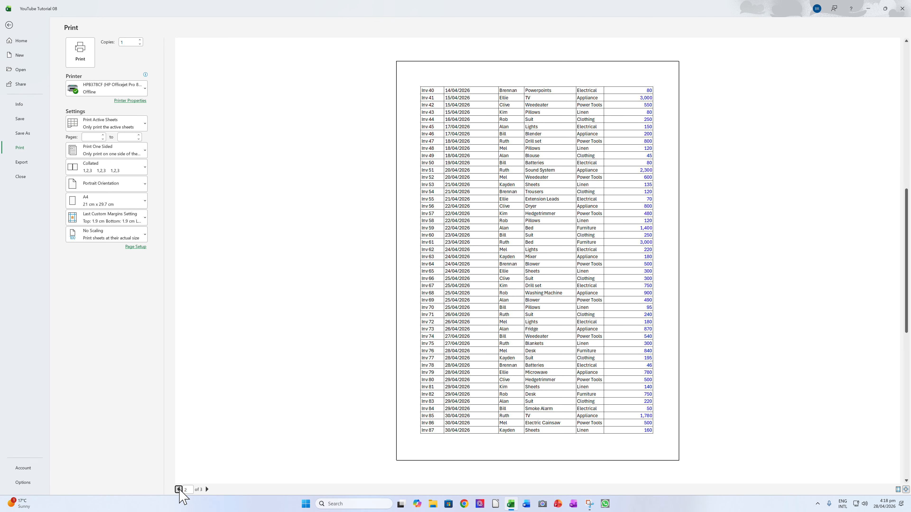
pyautogui.click(179, 490)
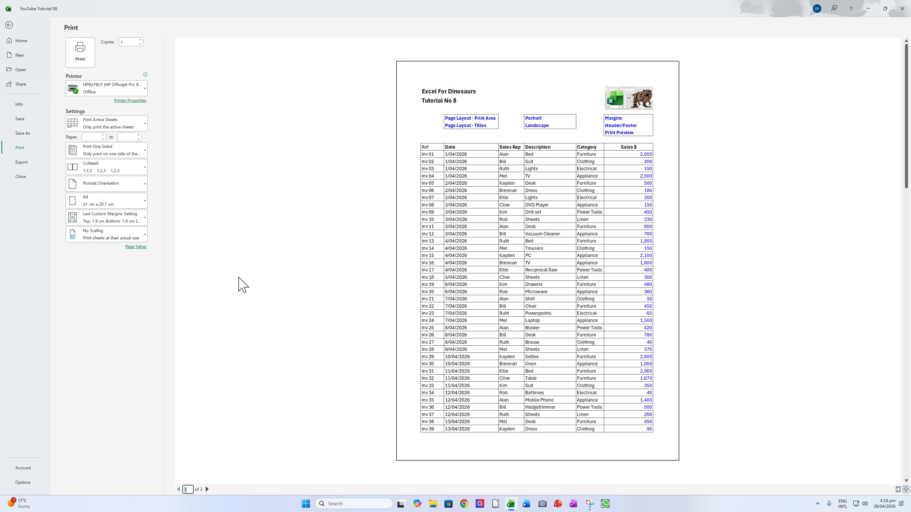
pyautogui.click(207, 489)
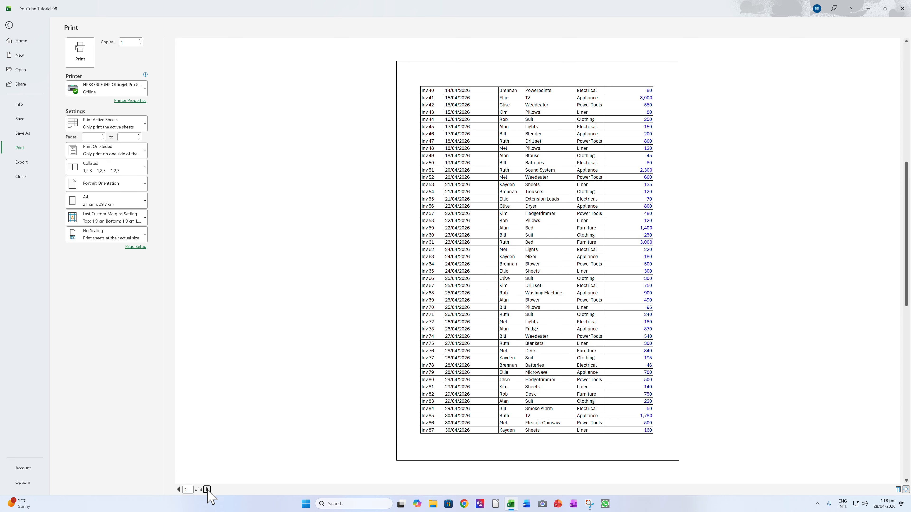
pyautogui.click(207, 490)
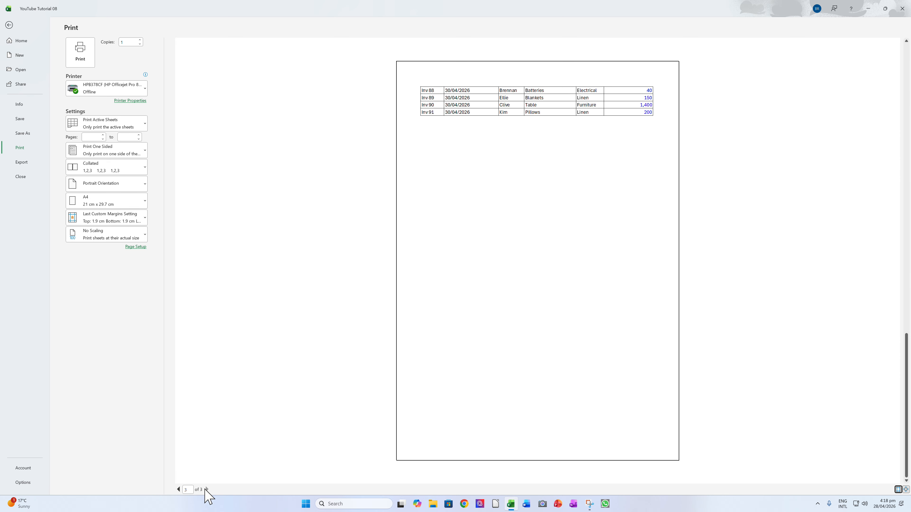
pyautogui.click(179, 489)
pyautogui.click(179, 490)
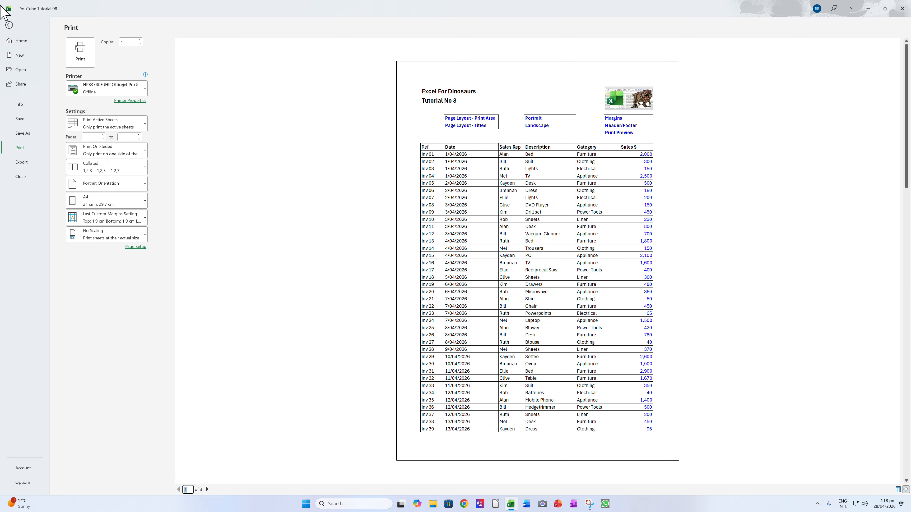
pyautogui.click(9, 26)
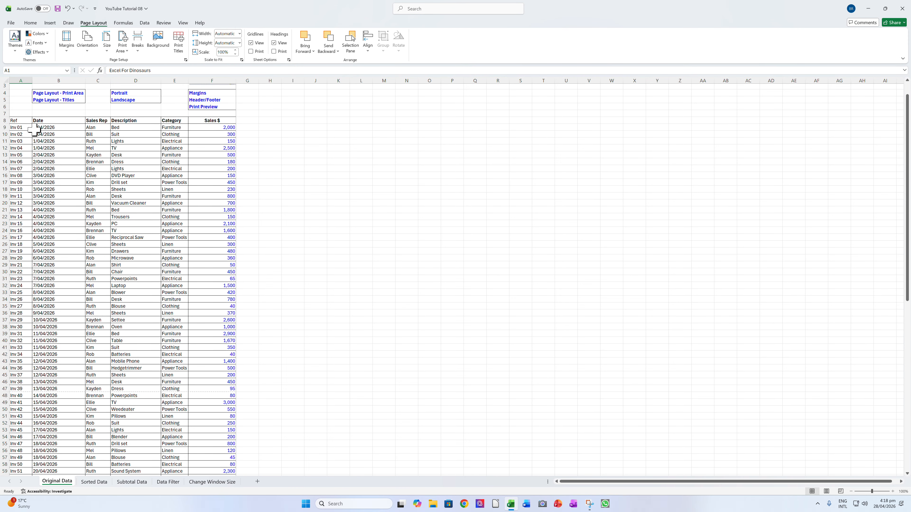
# - Set the print area to A9:F99, covering only the invoice rows from Inv 01 to Inv 91 without the headings
pyautogui.click(19, 127)
pyautogui.hotkey('shift', 'Right')
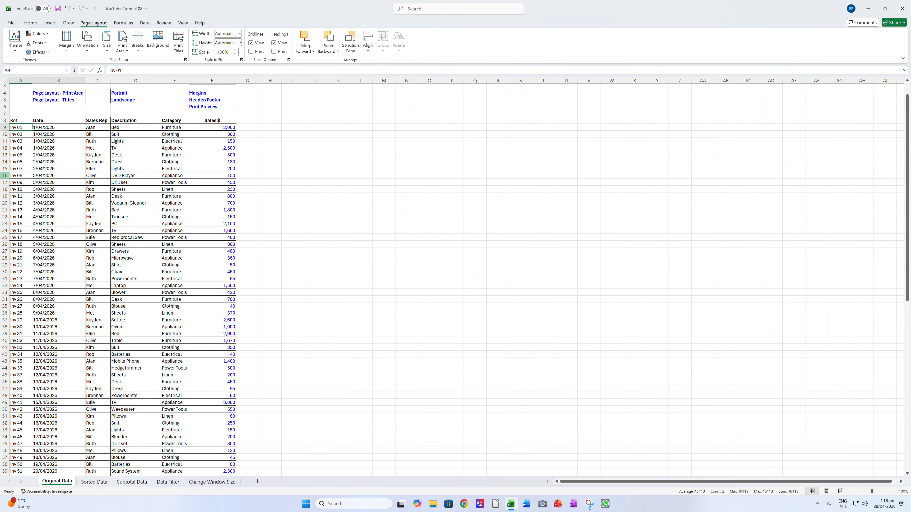
pyautogui.hotkey('shift', 'Right')
pyautogui.hotkey('shift', 'Right')
pyautogui.hotkey('shift', 'Right')
pyautogui.hotkey('shift', 'Right')
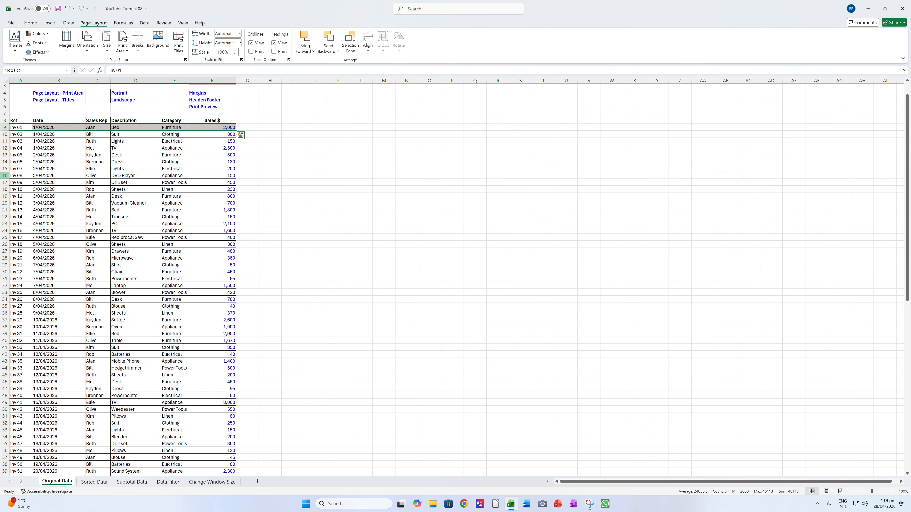
pyautogui.hotkey('shift', 'Down')
pyautogui.hotkey('shift', 'Down')
pyautogui.hotkey('shift', 'Down')
pyautogui.hotkey('shift', 'Down')
pyautogui.hotkey('shift', 'Down')
pyautogui.hotkey('shift', 'Down')
pyautogui.hotkey('shift', 'Down')
pyautogui.hotkey('shift', 'Down')
pyautogui.hotkey('shift', 'Down')
pyautogui.hotkey('shift', 'Down')
pyautogui.hotkey('shift', 'Down')
pyautogui.hotkey('shift', 'Down')
pyautogui.hotkey('shift', 'Down')
pyautogui.hotkey('shift', 'Down')
pyautogui.hotkey('shift', 'Down')
pyautogui.hotkey('shift', 'Down')
pyautogui.hotkey('shift', 'Down')
pyautogui.hotkey('shift', 'Down')
pyautogui.hotkey('shift', 'Down')
pyautogui.hotkey('shift', 'Down')
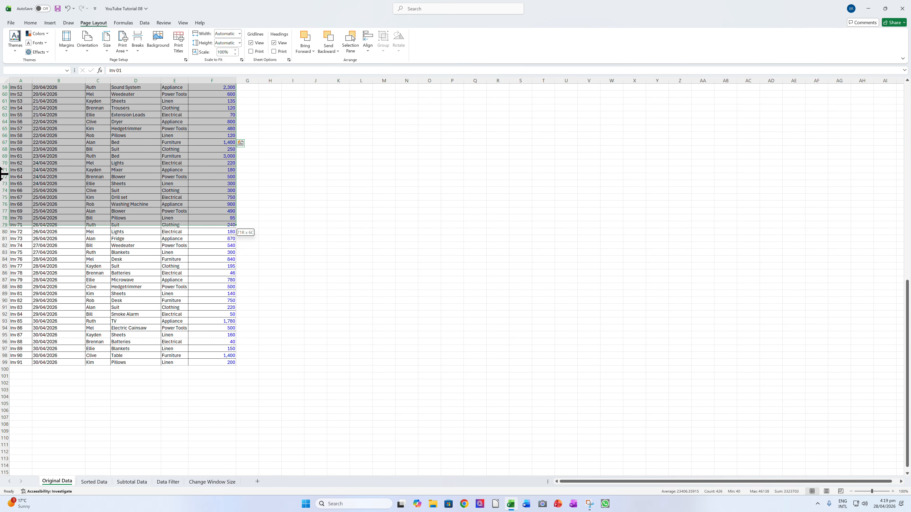
pyautogui.hotkey('shift', 'Down')
pyautogui.hotkey('shift', 'Down')
pyautogui.hotkey('shift', 'Down')
pyautogui.hotkey('shift', 'Down')
pyautogui.hotkey('shift', 'Down')
pyautogui.hotkey('shift', 'Down')
pyautogui.hotkey('shift', 'Down')
pyautogui.hotkey('shift', 'Down')
pyautogui.hotkey('shift', 'Down')
pyautogui.hotkey('shift', 'Down')
pyautogui.hotkey('shift', 'Down')
pyautogui.hotkey('shift', 'Down')
pyautogui.hotkey('shift', 'Down')
pyautogui.hotkey('shift', 'Down')
pyautogui.hotkey('shift', 'Down')
pyautogui.hotkey('shift', 'Down')
pyautogui.hotkey('shift', 'Down')
pyautogui.hotkey('shift', 'Down')
pyautogui.hotkey('shift', 'Down')
pyautogui.hotkey('shift', 'Down')
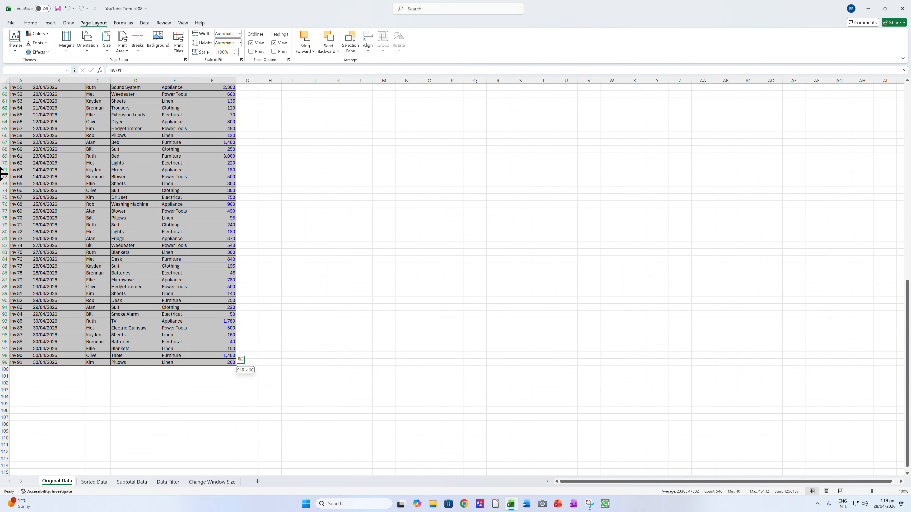
pyautogui.click(124, 47)
pyautogui.click(138, 67)
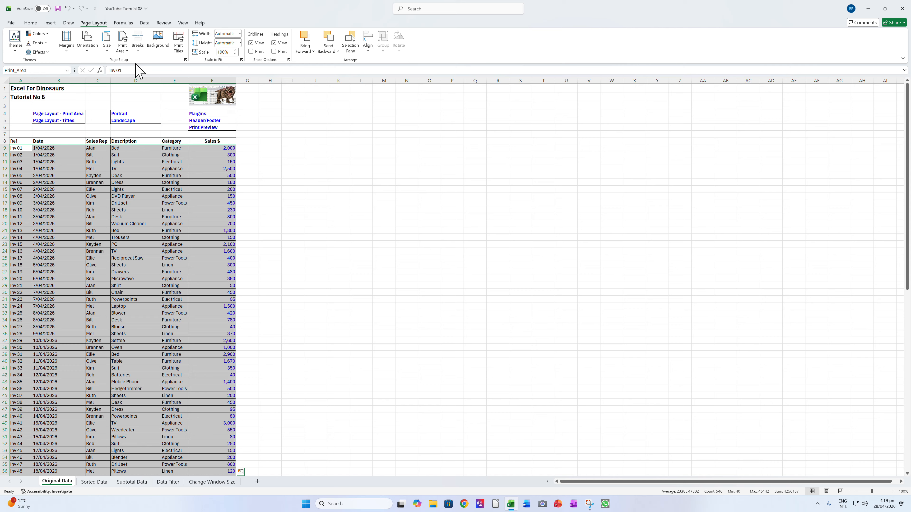
pyautogui.click(273, 129)
# - Set rows 1 to 8 ($1:$8) as print titles that repeat at the top of every page
pyautogui.click(13, 88)
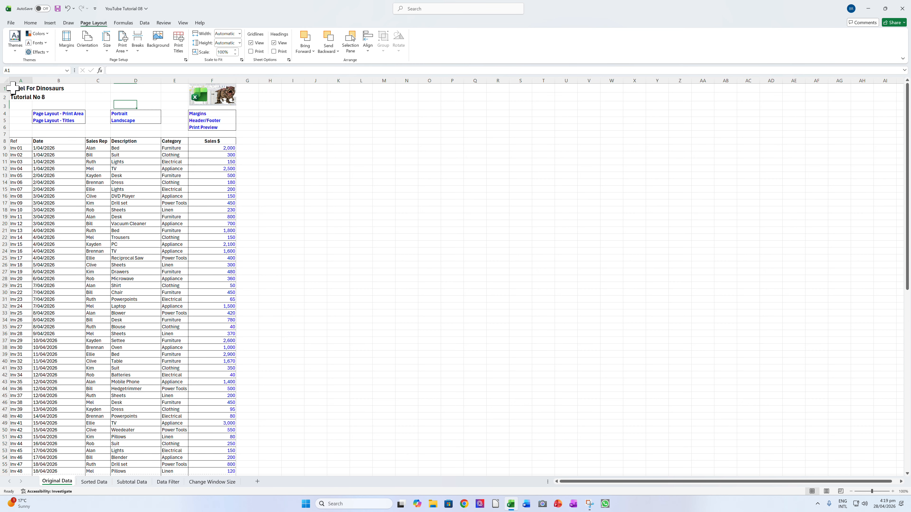
pyautogui.moveTo(13, 88); pyautogui.dragTo(217, 141)
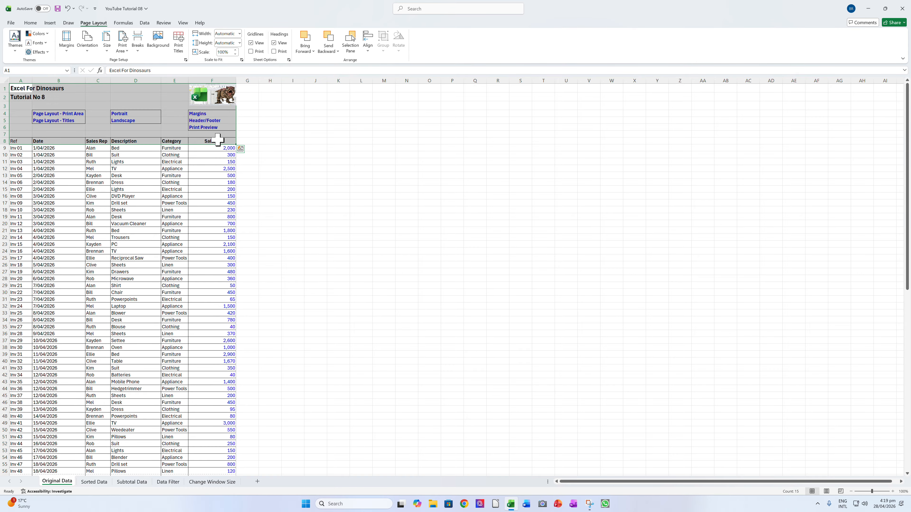
pyautogui.click(179, 46)
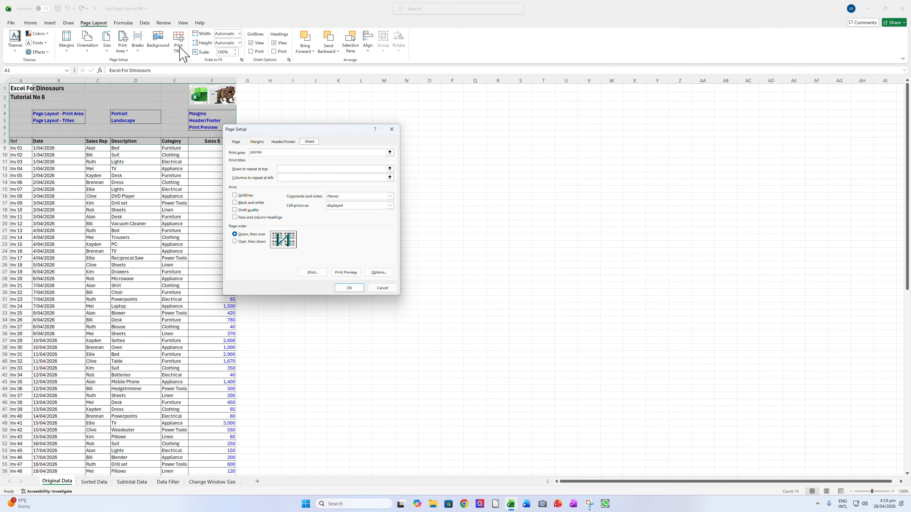
pyautogui.click(295, 171)
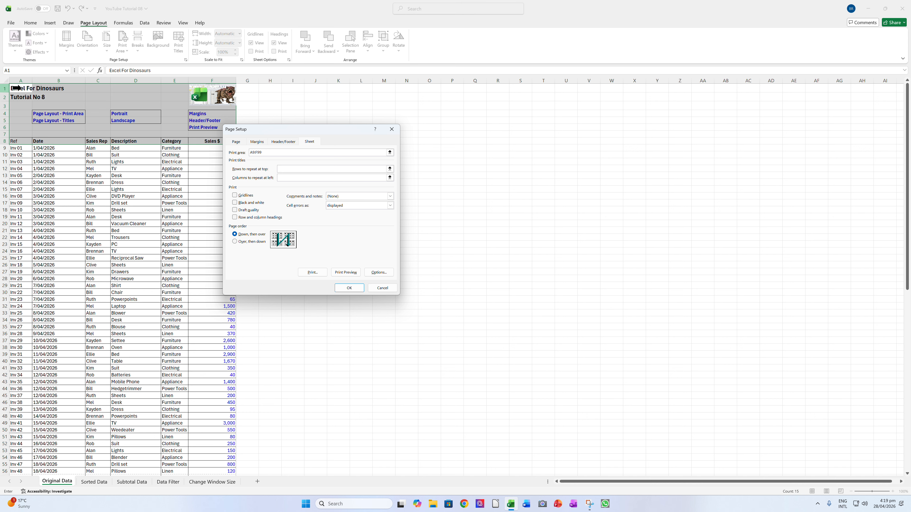
pyautogui.moveTo(20, 88); pyautogui.dragTo(147, 140)
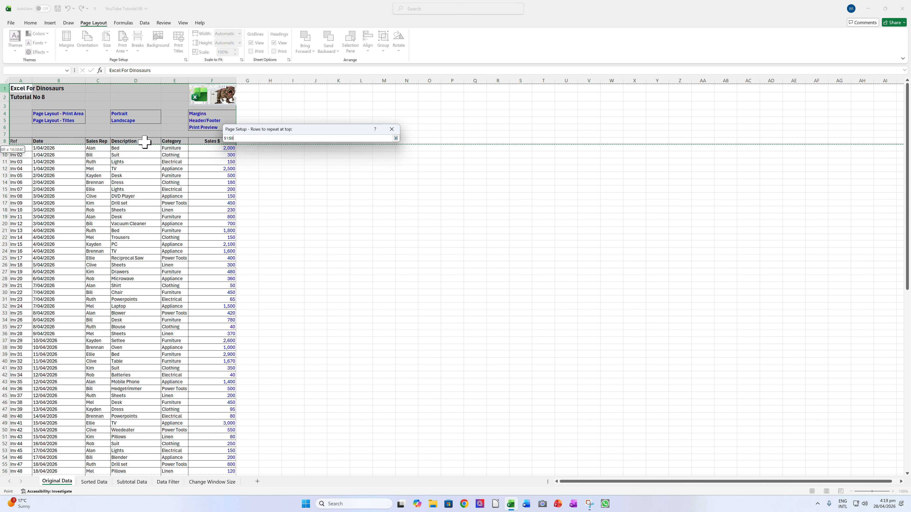
pyautogui.press('Return')
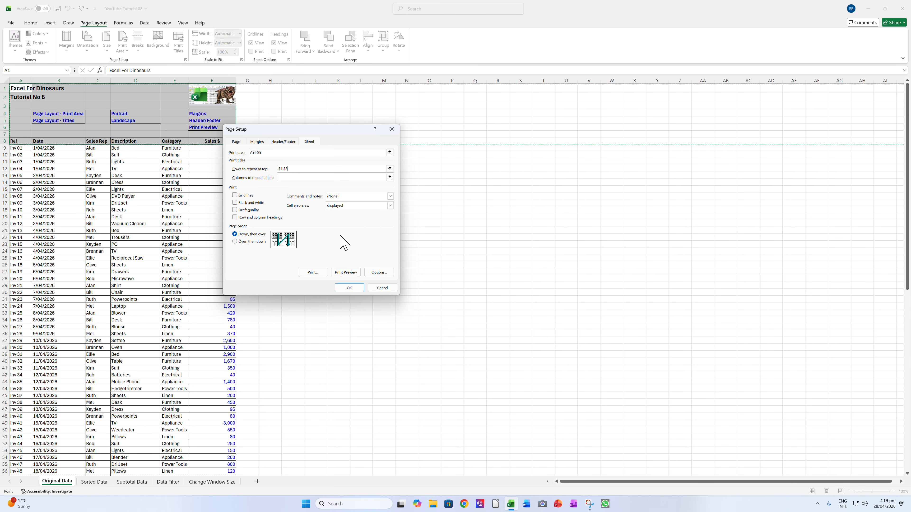
pyautogui.click(348, 288)
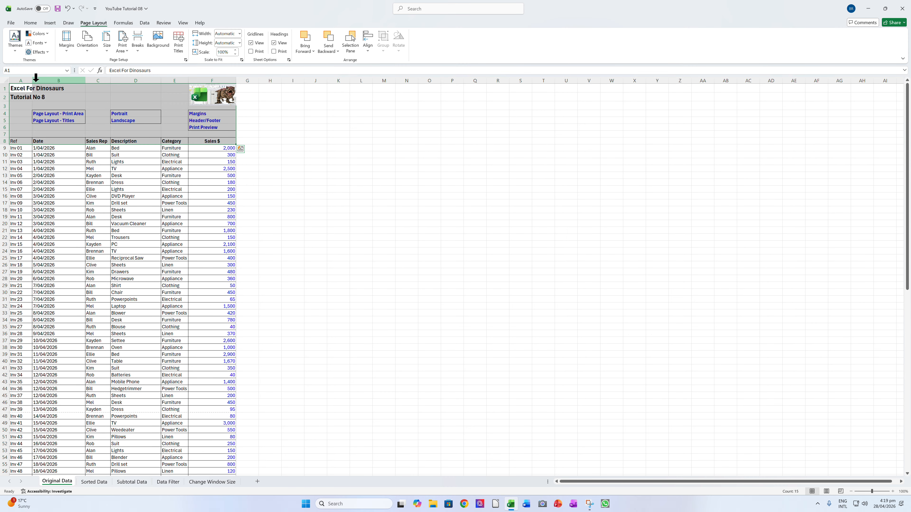
# - Check all three print preview pages for the repeated title block and column headings, and return to the worksheet
pyautogui.click(16, 88)
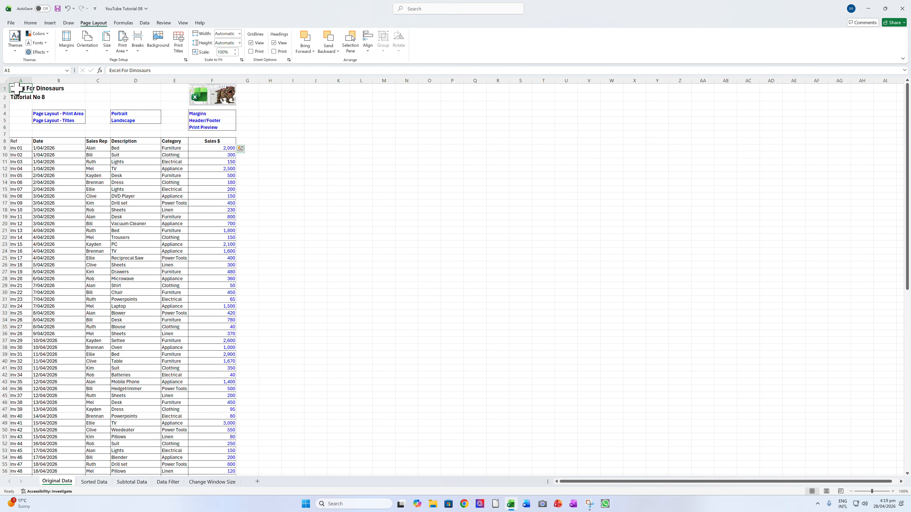
pyautogui.click(11, 23)
pyautogui.click(20, 149)
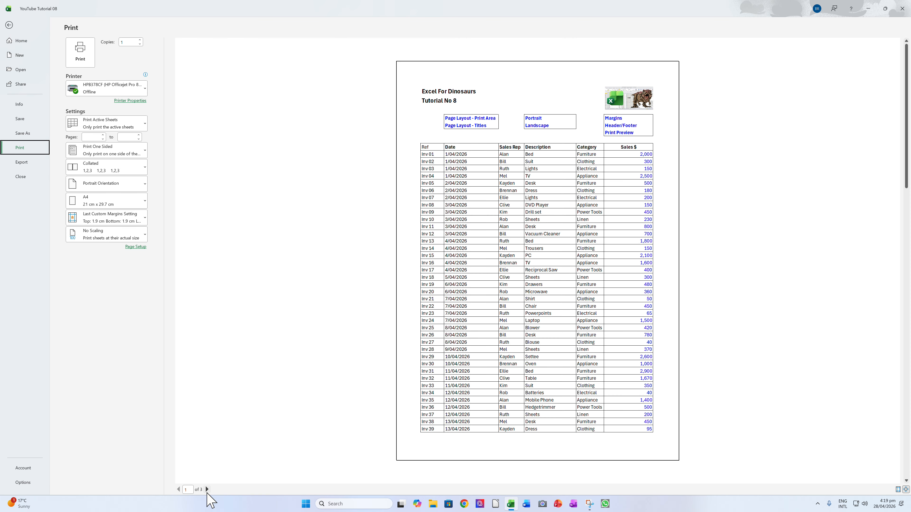
pyautogui.click(207, 490)
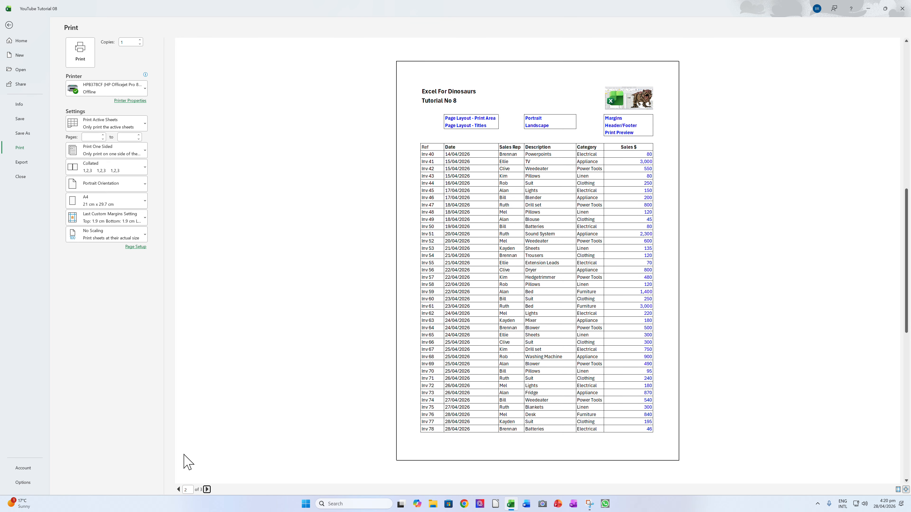
pyautogui.click(207, 490)
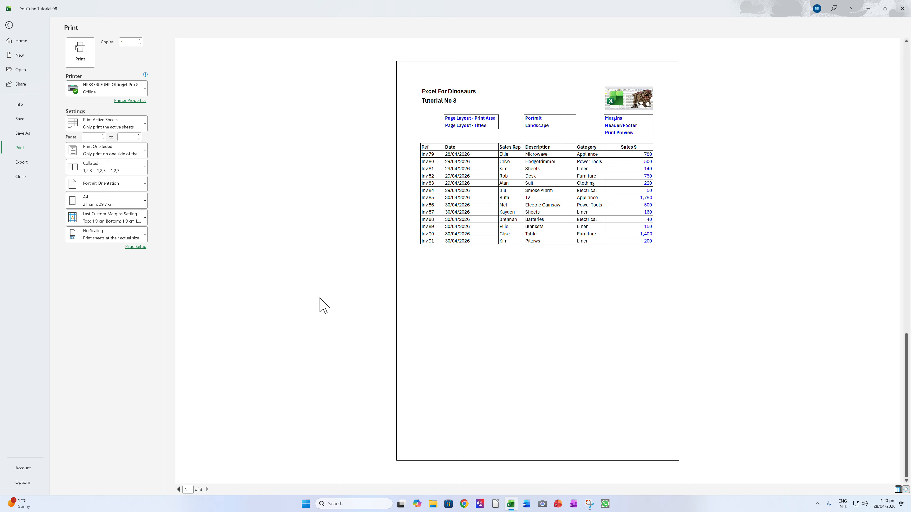
pyautogui.click(10, 26)
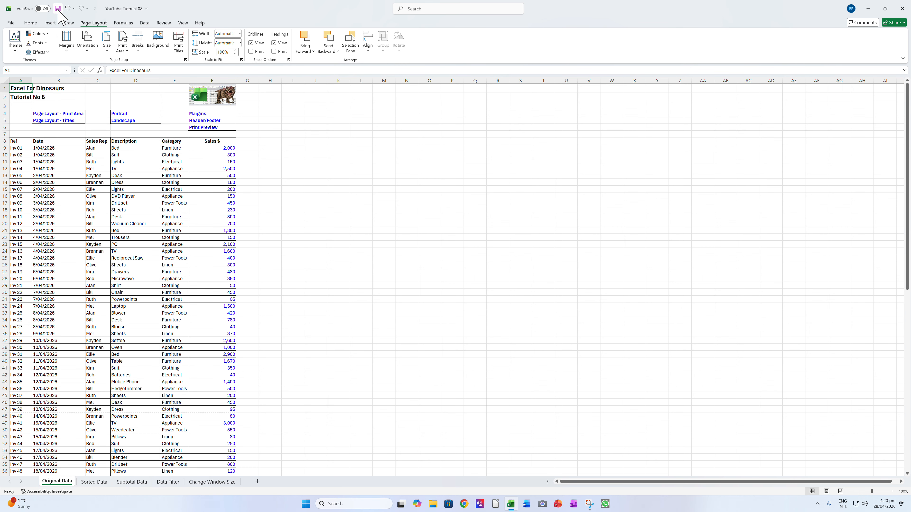
# - Save the workbook and reopen the print preview of the Original Data sheet
pyautogui.click(58, 8)
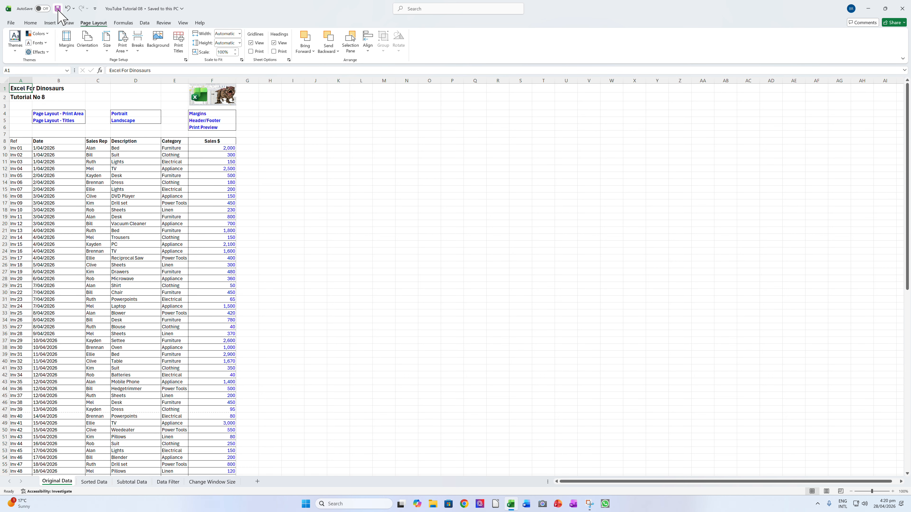
pyautogui.click(11, 23)
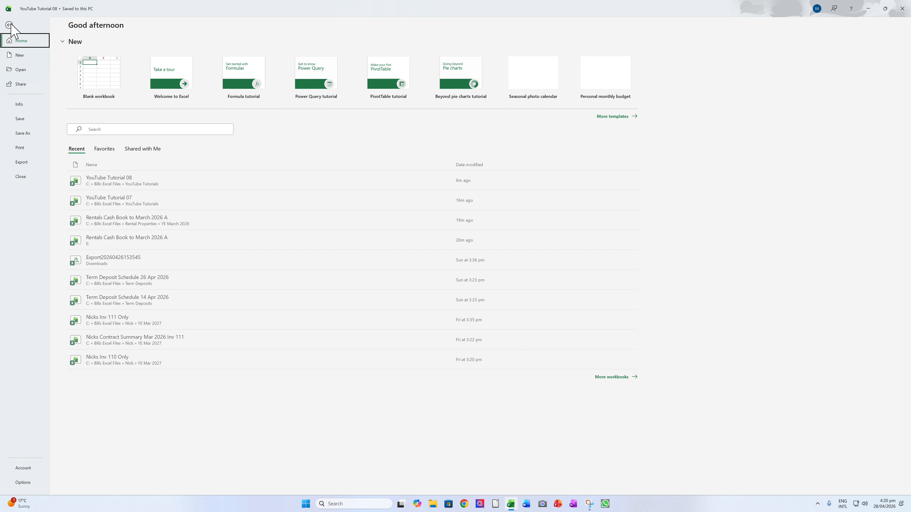
pyautogui.click(21, 150)
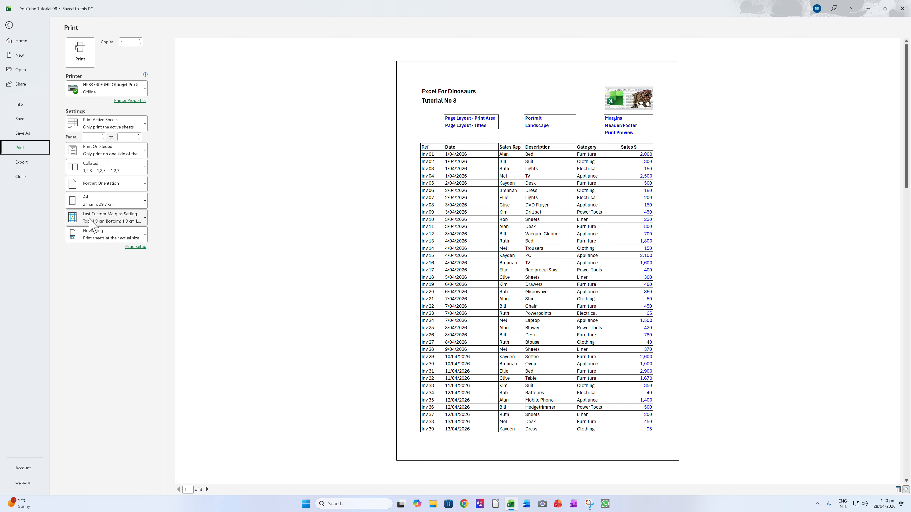
# - Change the page orientation to Landscape in the Page Setup options
pyautogui.click(136, 249)
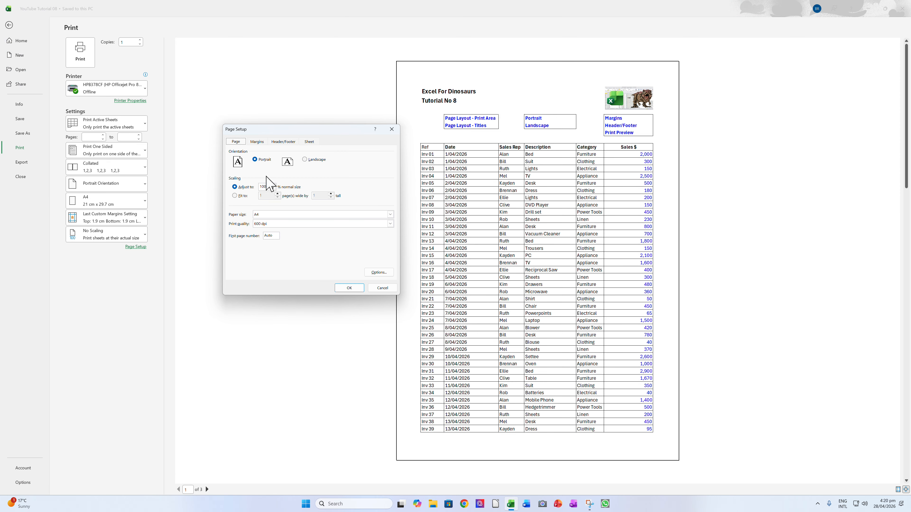
pyautogui.click(306, 160)
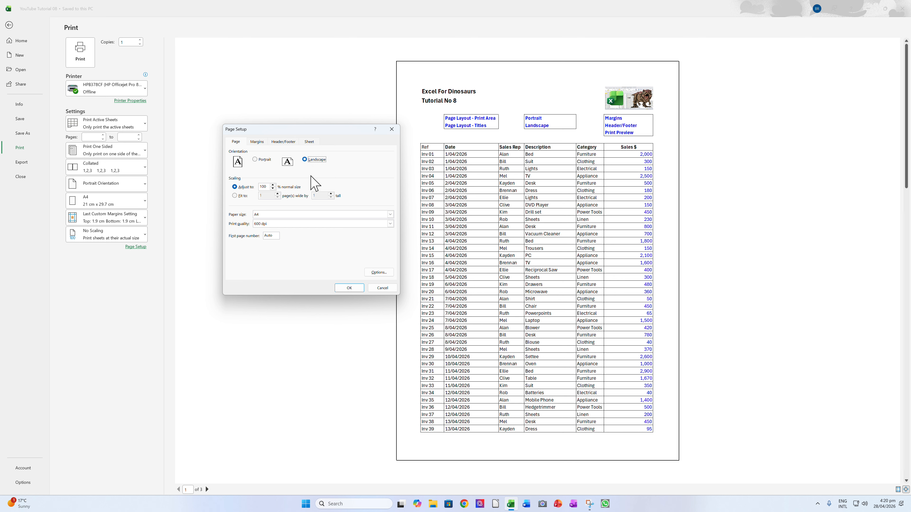
pyautogui.click(349, 289)
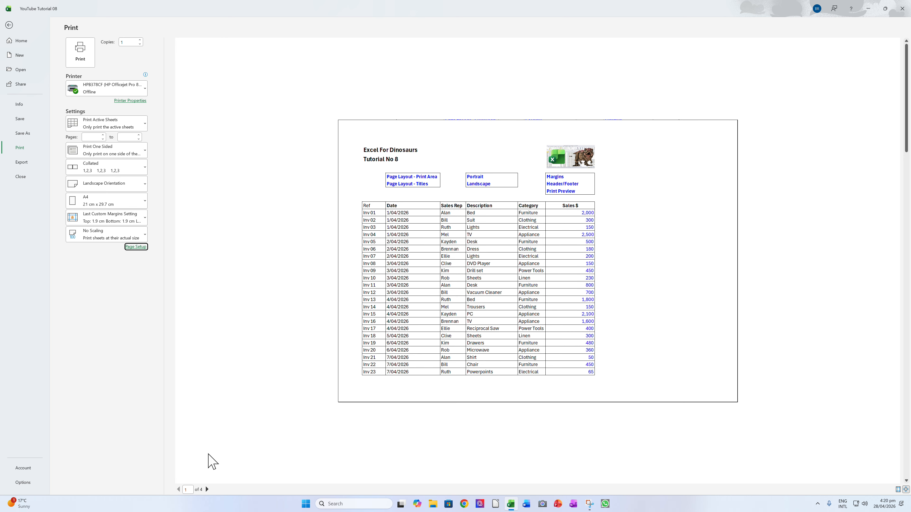
# - Look through every page of the landscape print preview and return to the first page
pyautogui.click(207, 490)
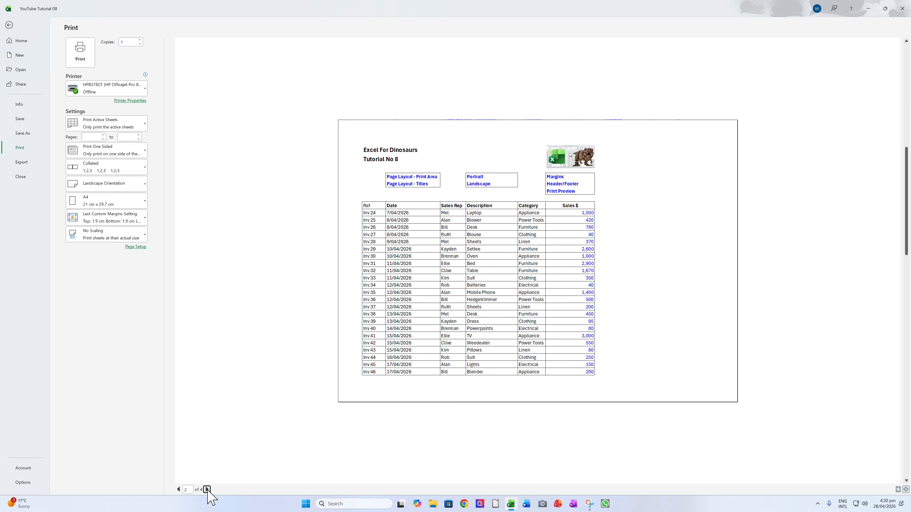
pyautogui.click(207, 489)
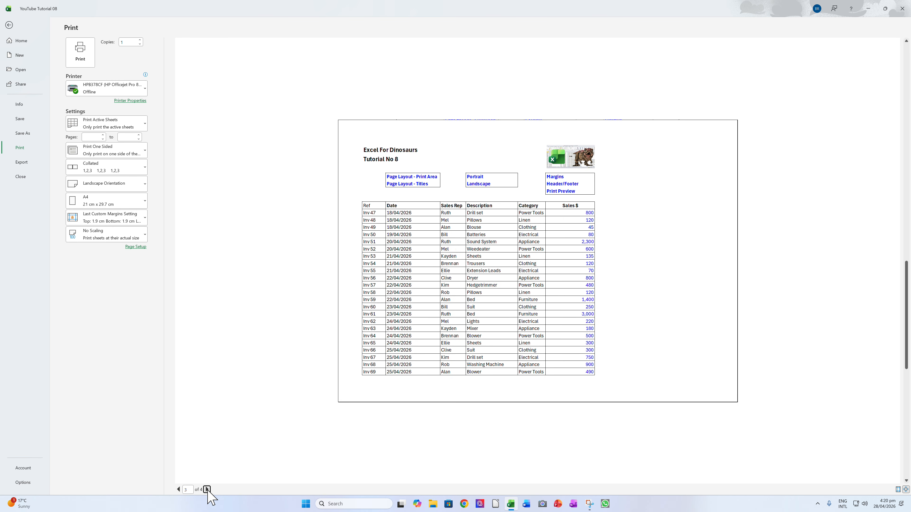
pyautogui.click(207, 489)
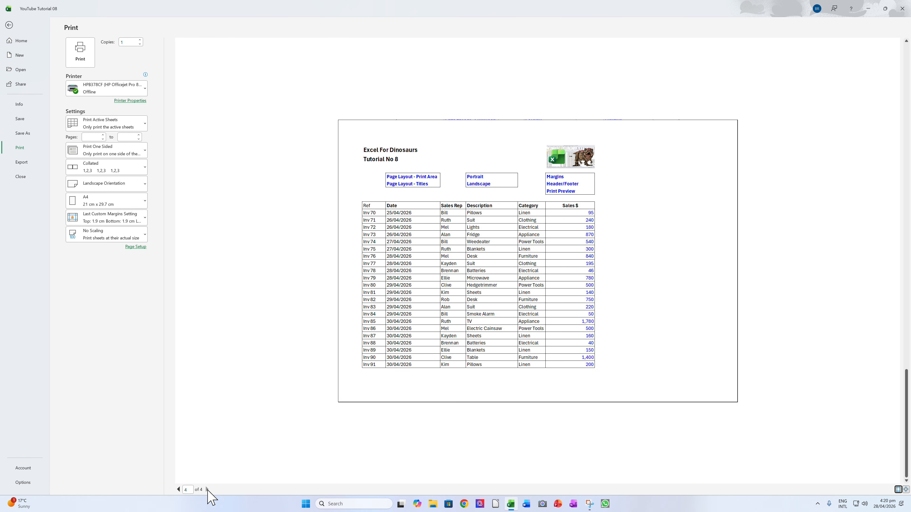
pyautogui.click(178, 489)
pyautogui.click(178, 489)
pyautogui.click(178, 490)
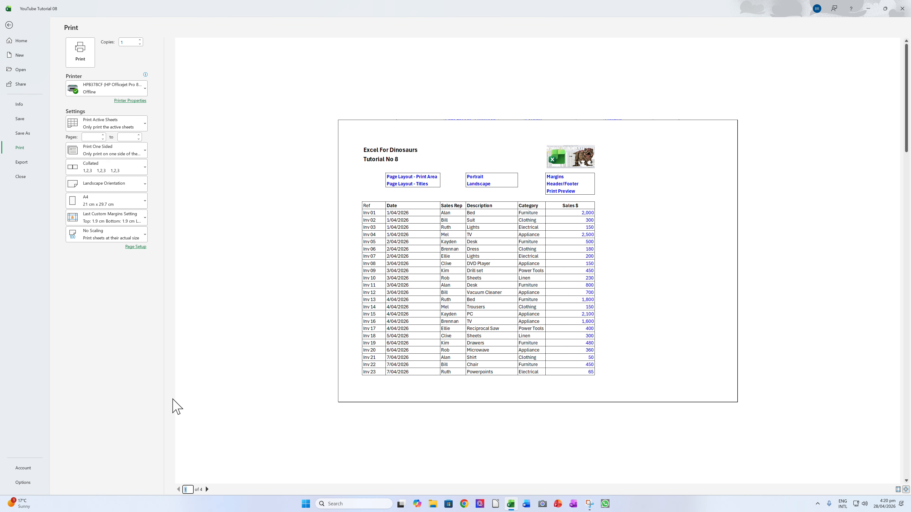
# - Set the page orientation back to Portrait in the Page Setup options
pyautogui.click(136, 246)
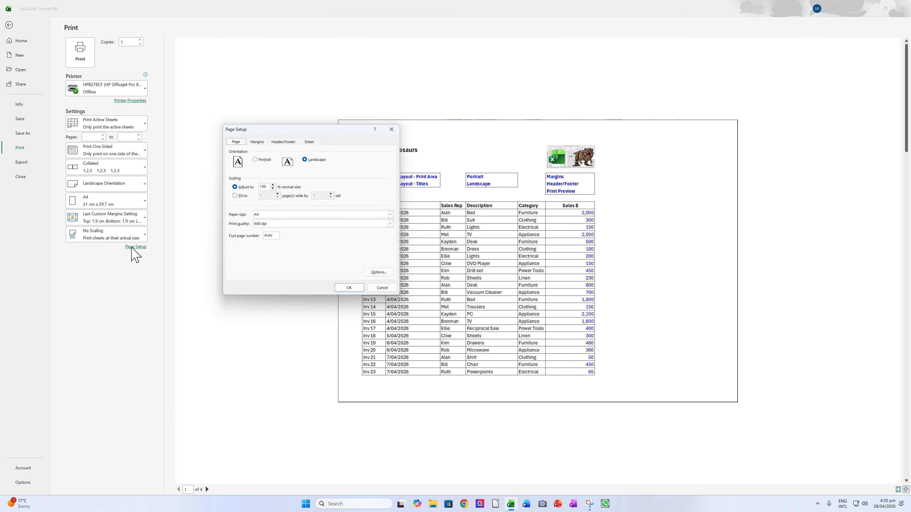
pyautogui.click(255, 160)
pyautogui.click(349, 289)
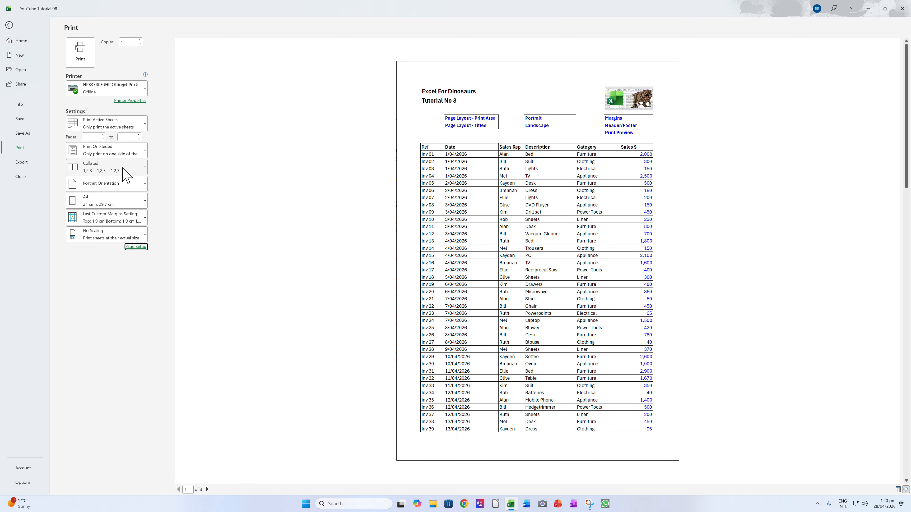
# - Switch the orientation to Landscape directly in the print settings, and back to Portrait the same way
pyautogui.click(144, 188)
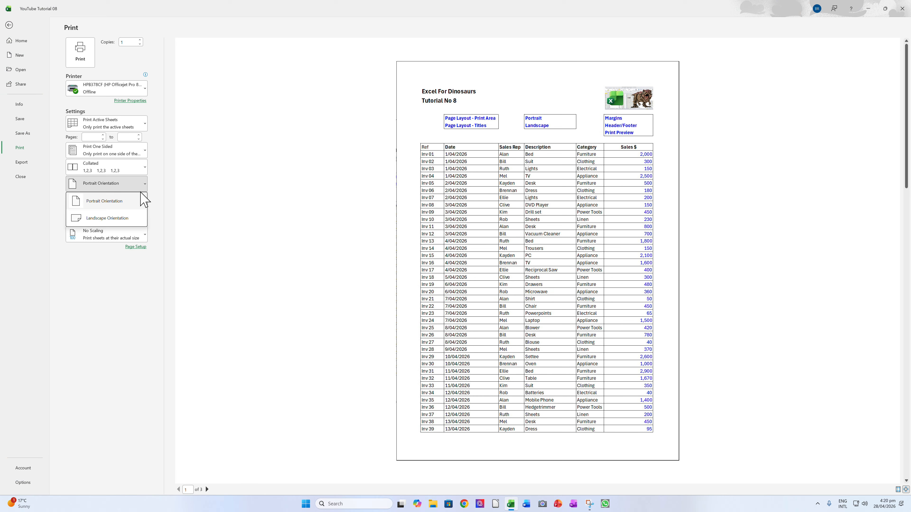
pyautogui.click(136, 217)
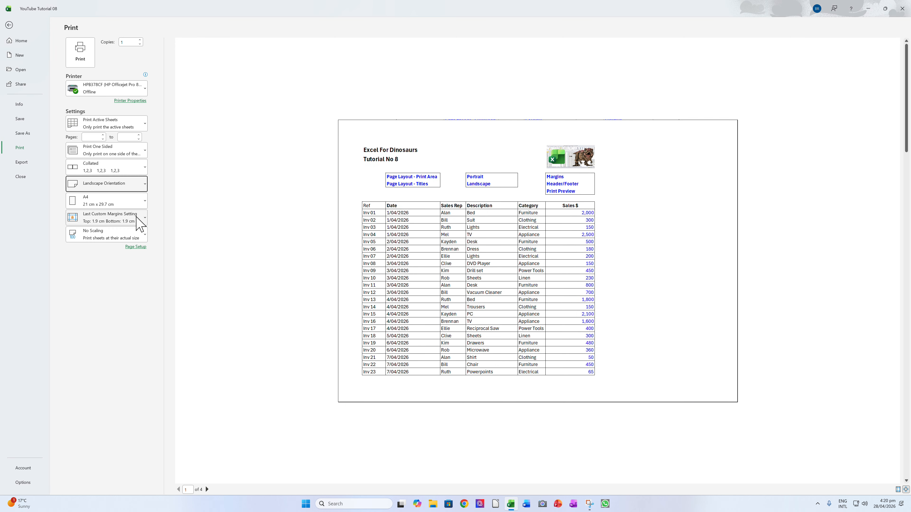
pyautogui.click(143, 185)
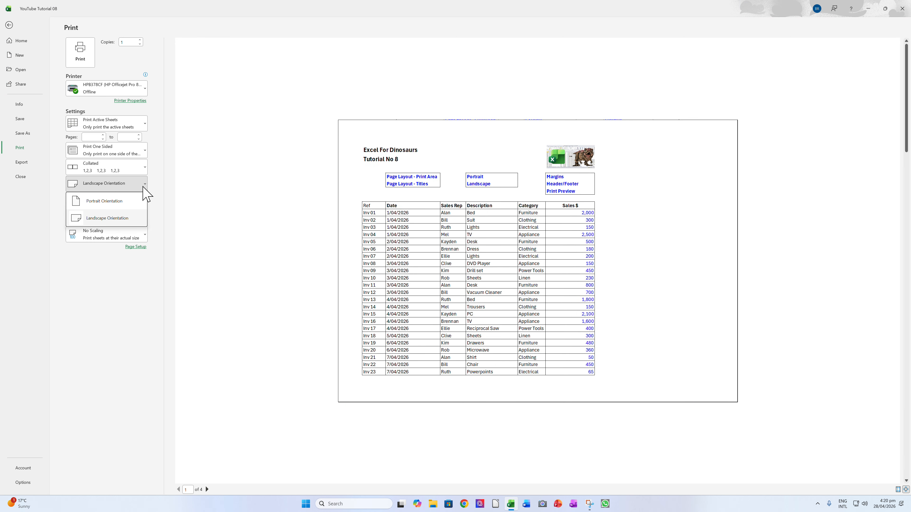
pyautogui.click(127, 201)
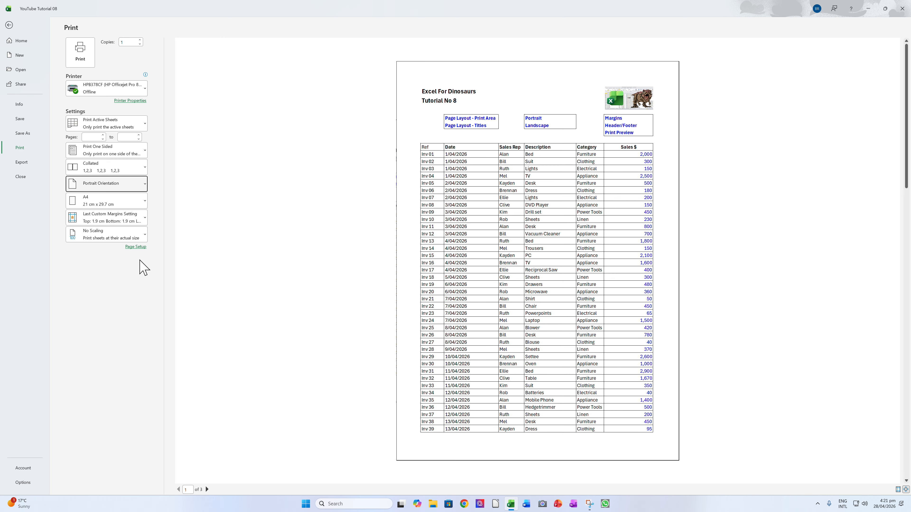
# - Scale the printout to fit 1 page wide by 1 page tall
pyautogui.click(136, 247)
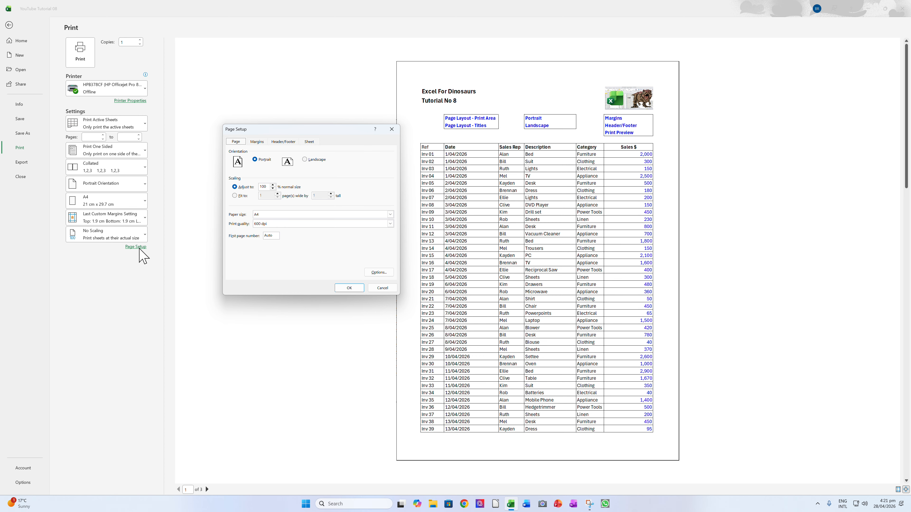
pyautogui.click(235, 195)
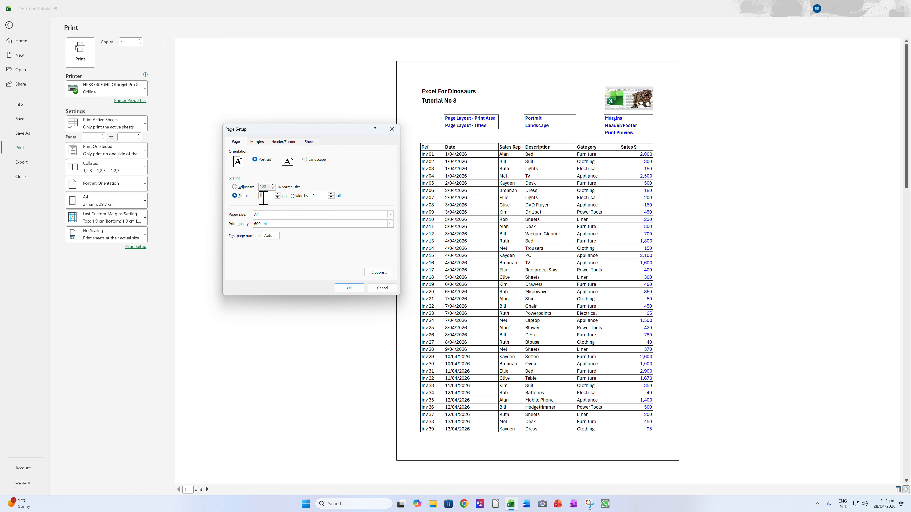
pyautogui.click(345, 288)
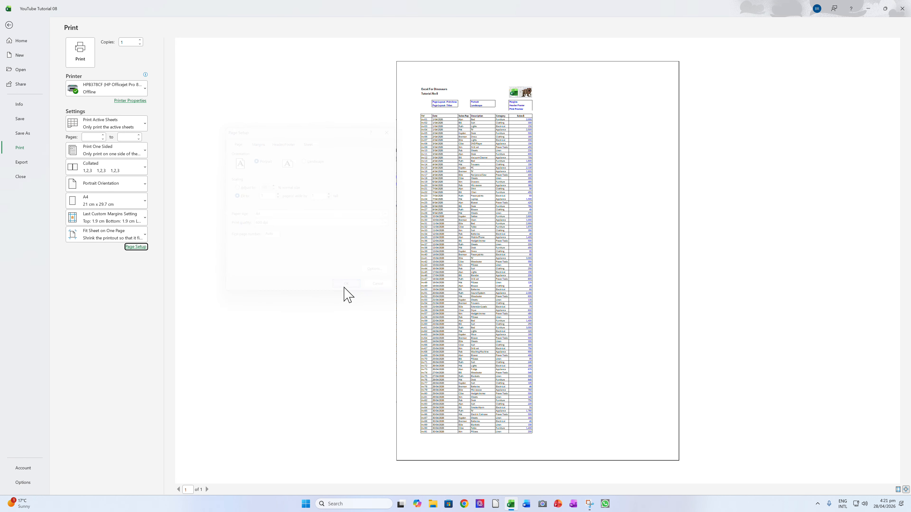
# - Set the scaling to fit 1 page wide with the page height left blank, and look through the preview pages
pyautogui.click(136, 247)
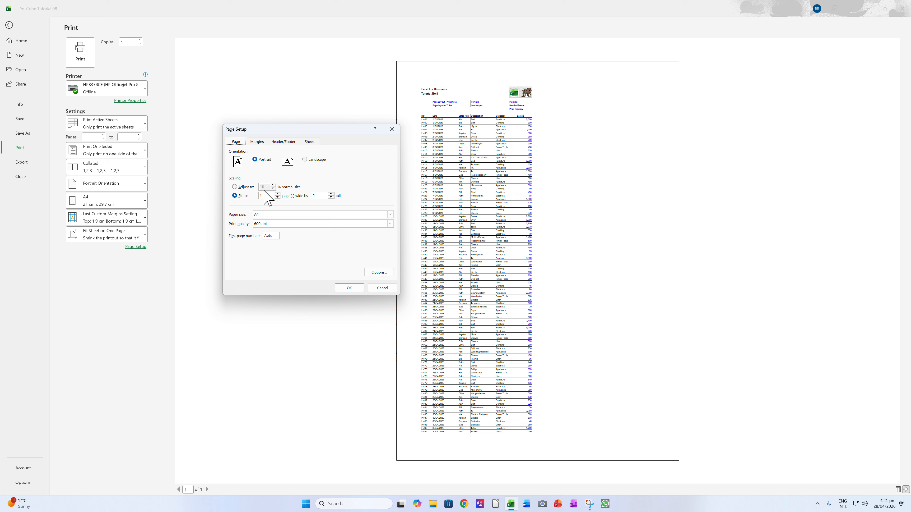
pyautogui.click(326, 194)
pyautogui.click(347, 289)
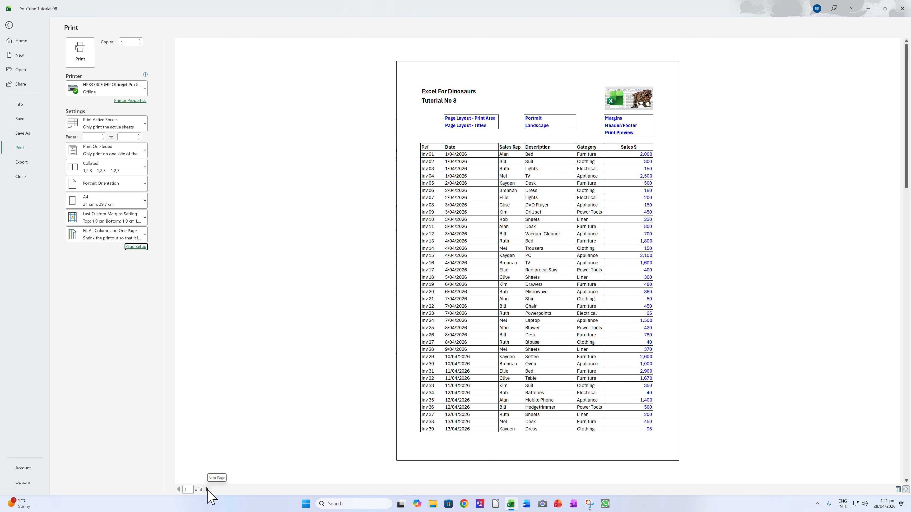
pyautogui.click(206, 489)
pyautogui.click(207, 490)
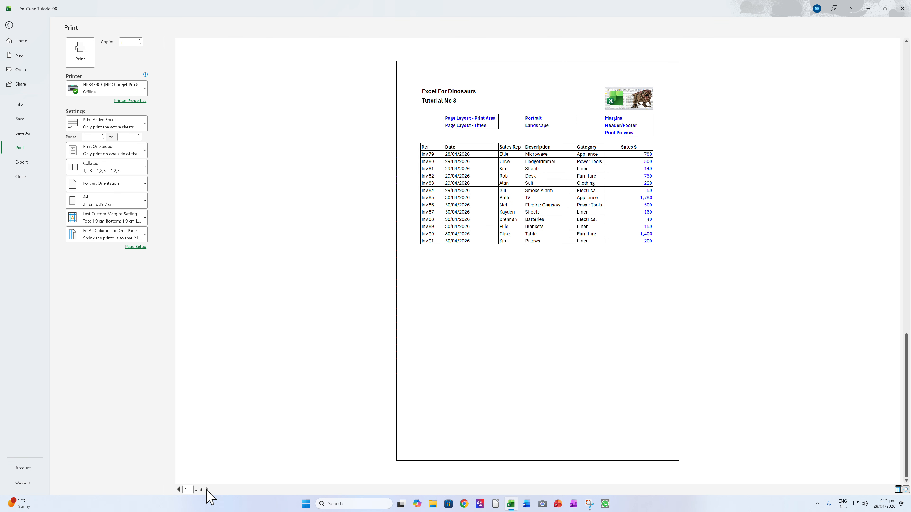
pyautogui.click(178, 489)
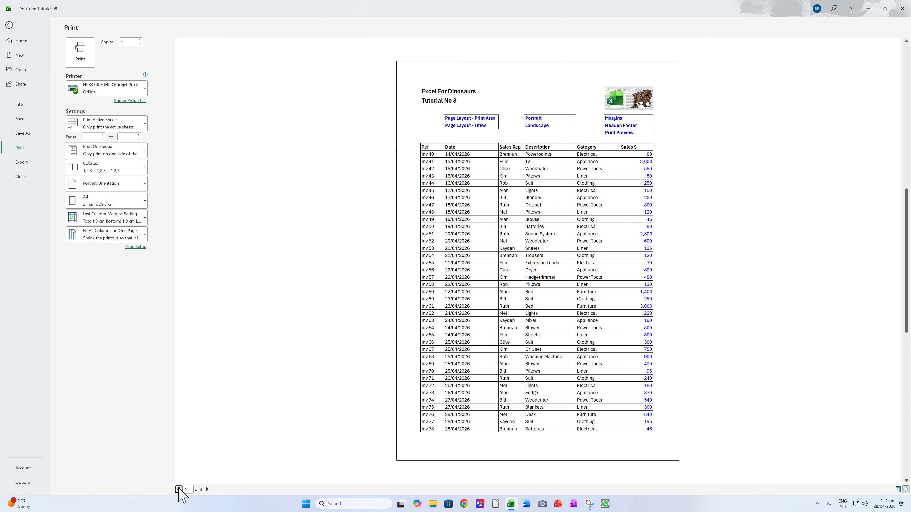
# - Set the top and bottom page margins to 0.9 cm and reduce the left and right margins
pyautogui.click(134, 247)
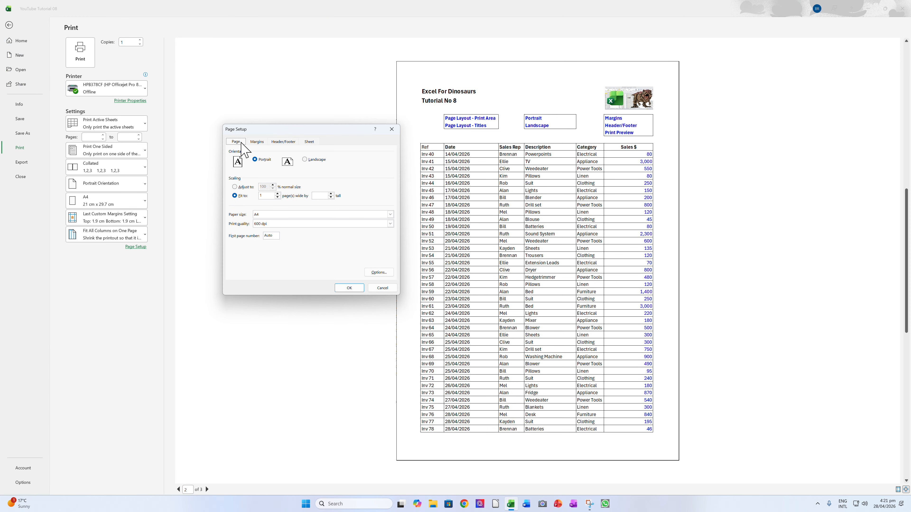
pyautogui.click(256, 142)
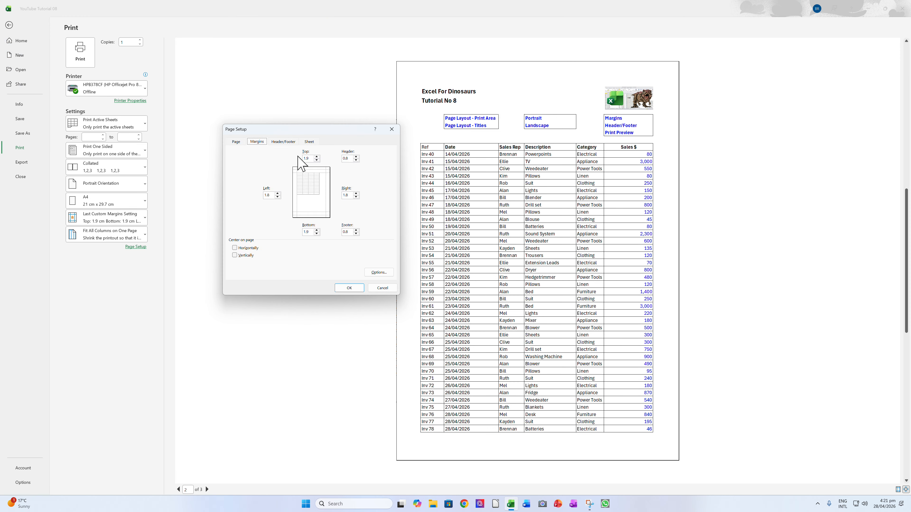
pyautogui.click(317, 160)
pyautogui.click(316, 160)
pyautogui.click(317, 234)
pyautogui.click(317, 234)
pyautogui.click(277, 197)
pyautogui.click(356, 197)
pyautogui.click(278, 197)
pyautogui.click(349, 288)
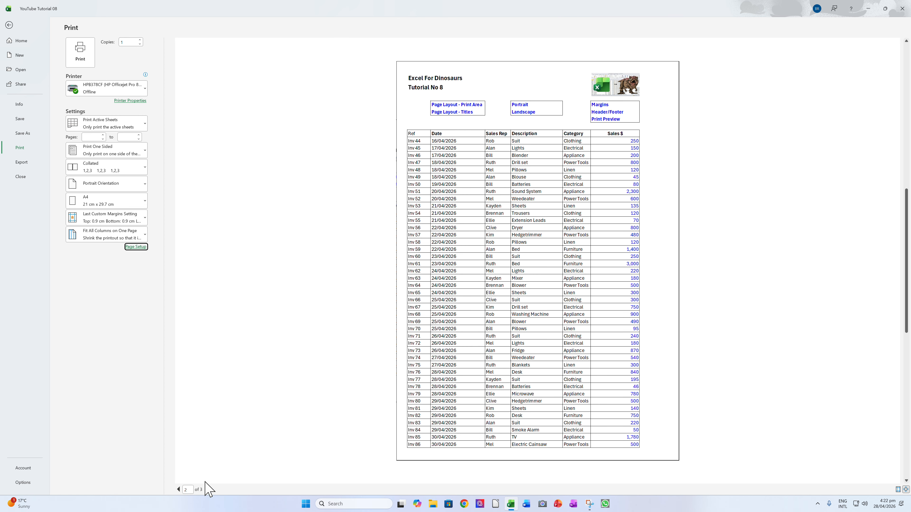
# - Check the last preview page and scale the printout to fit 1 page wide by 2 pages tall
pyautogui.click(207, 490)
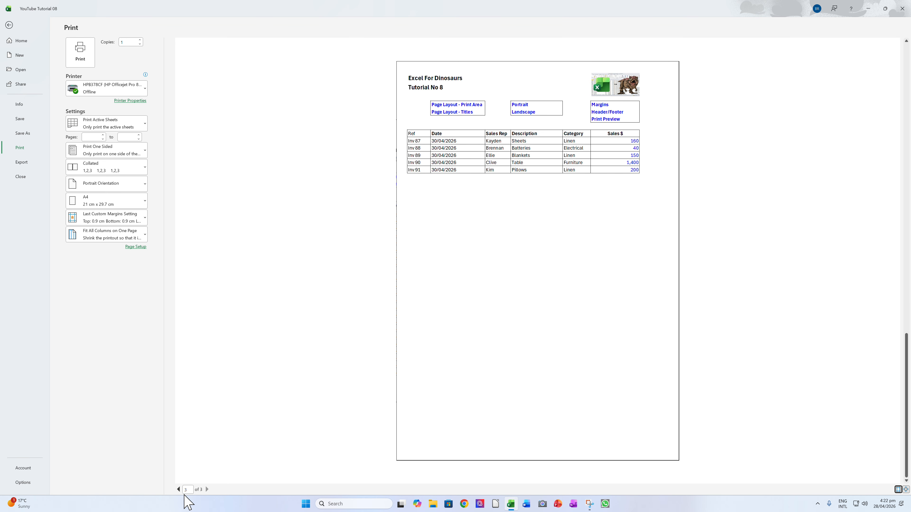
pyautogui.click(178, 489)
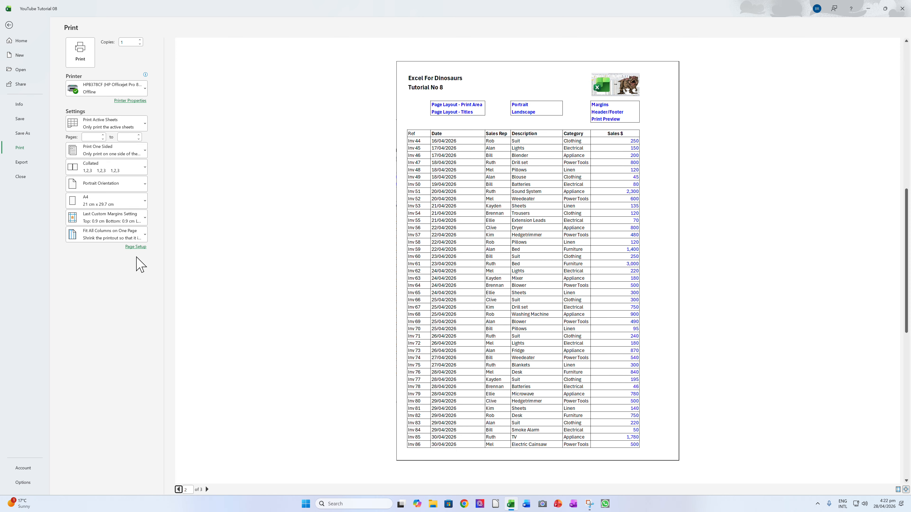
pyautogui.click(136, 247)
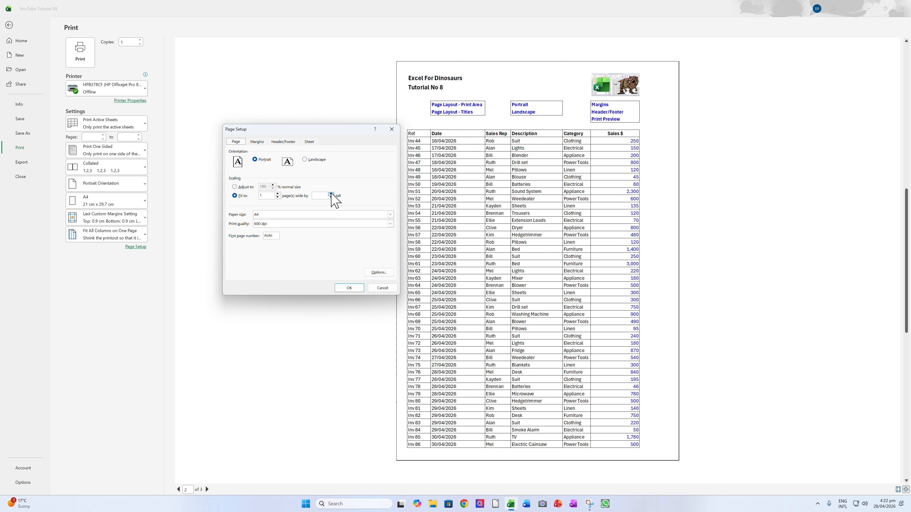
pyautogui.click(330, 194)
pyautogui.click(345, 288)
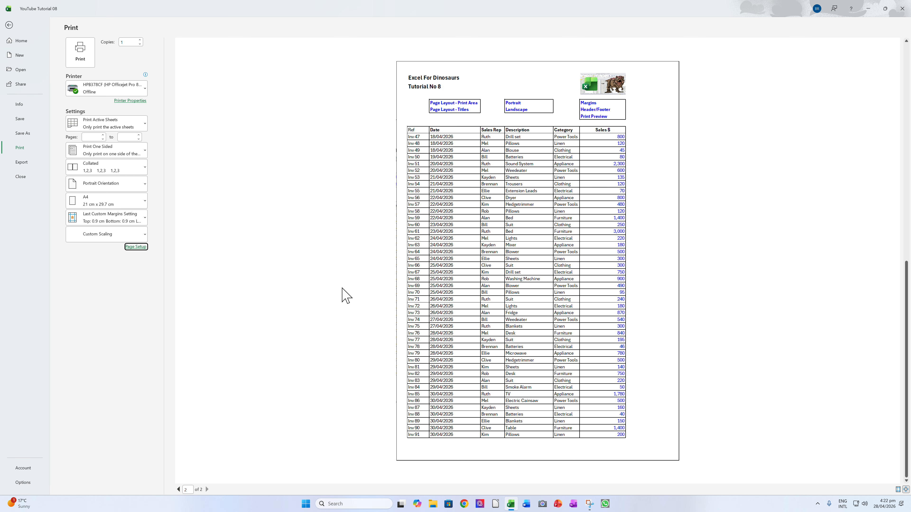
# - Return the preview to page 1 and set the left page margin to 1.3 cm
pyautogui.click(179, 489)
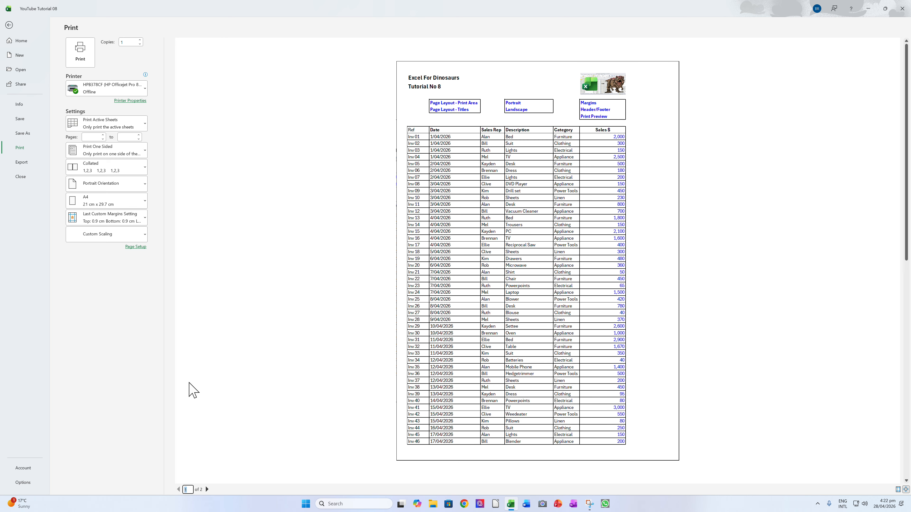
pyautogui.click(136, 249)
pyautogui.click(256, 142)
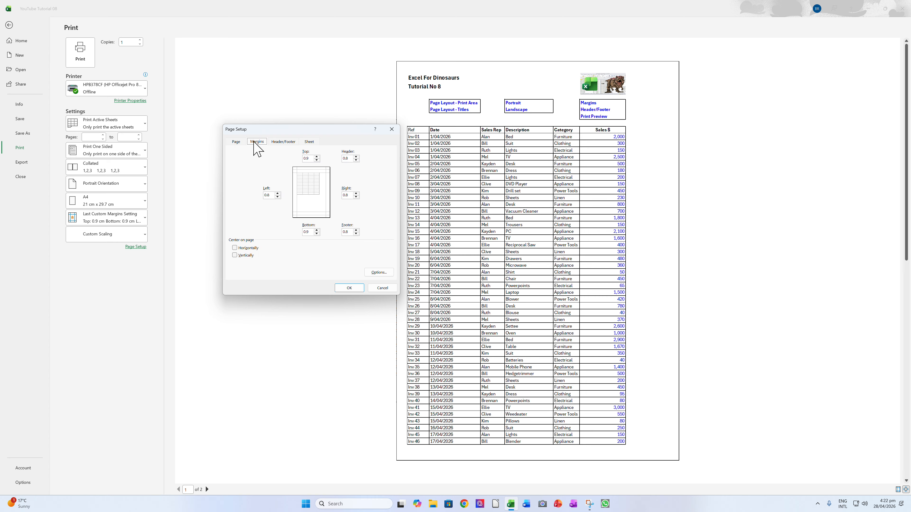
pyautogui.click(278, 193)
pyautogui.click(349, 289)
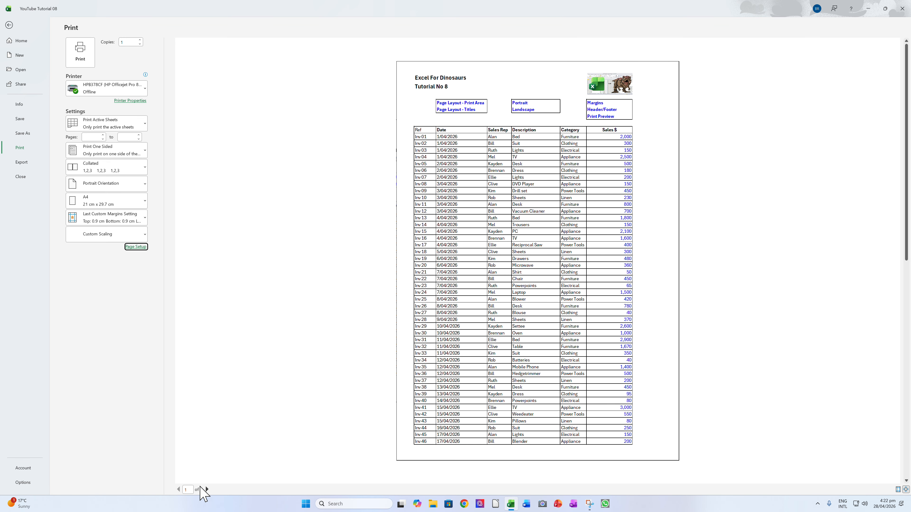
# - Center the printout horizontally on the page
pyautogui.click(135, 247)
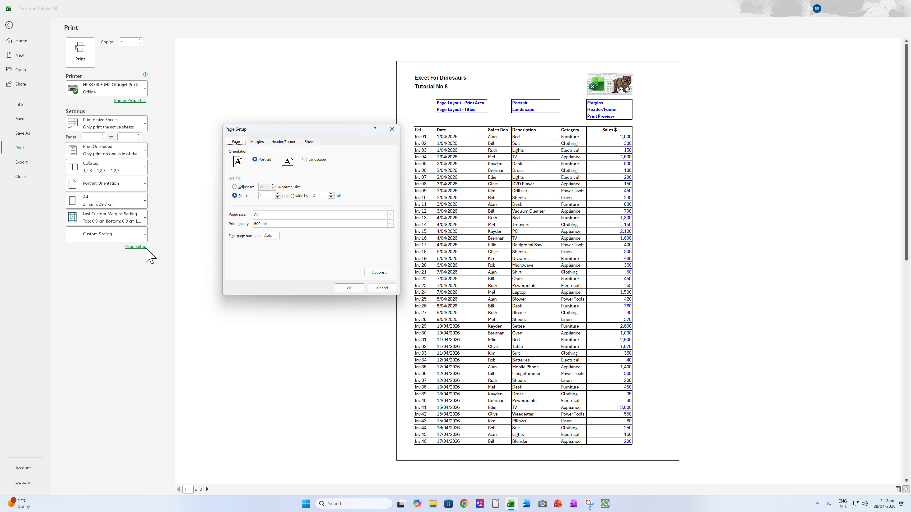
pyautogui.click(257, 142)
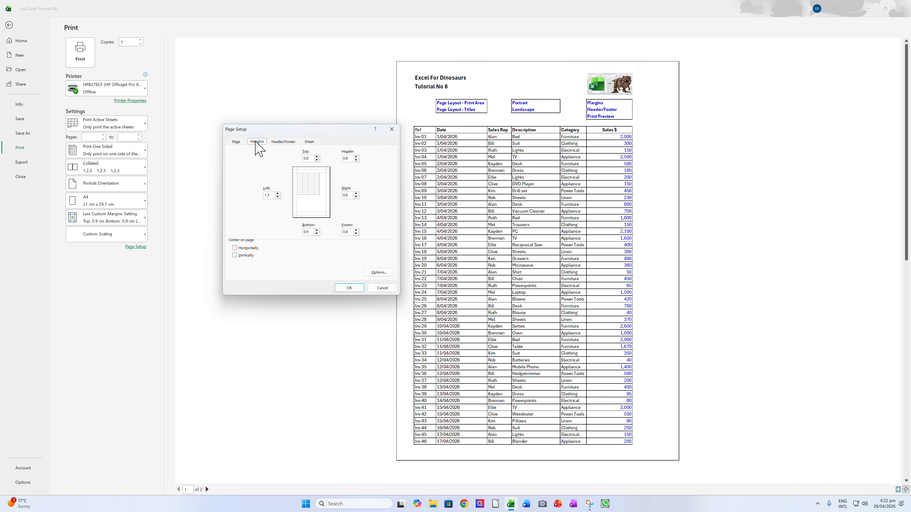
pyautogui.click(235, 248)
pyautogui.click(348, 288)
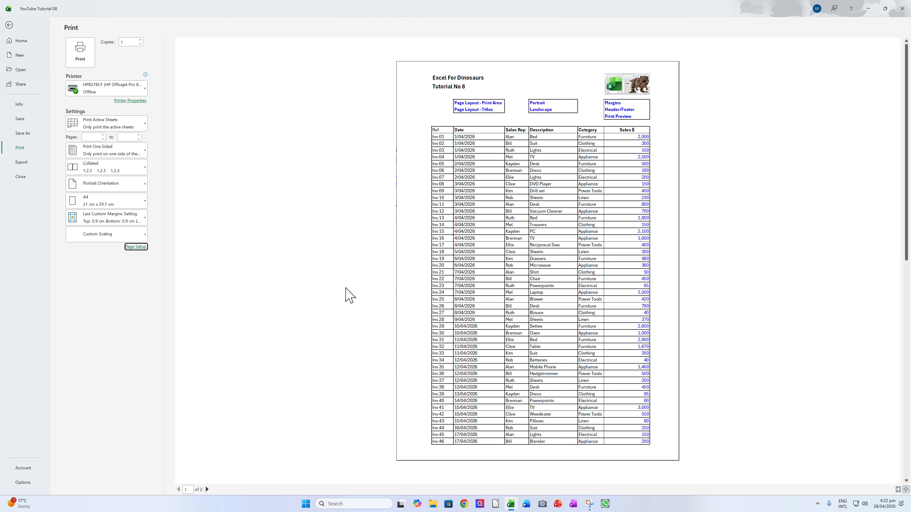
# - Create a custom footer with the date and time codes in its left section
pyautogui.click(141, 247)
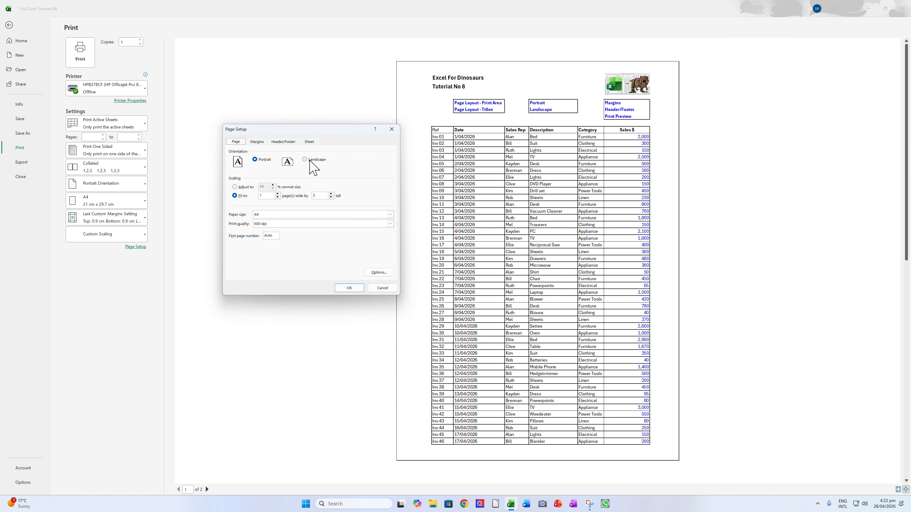
pyautogui.click(291, 143)
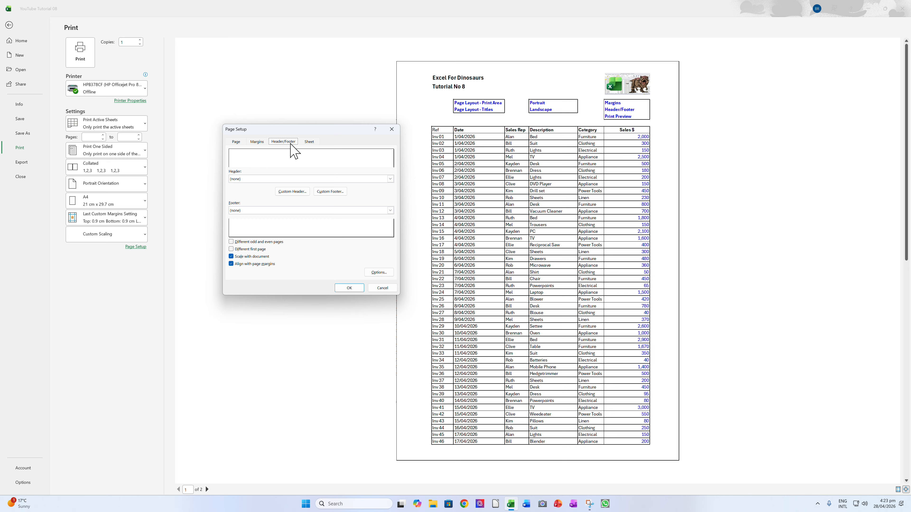
pyautogui.click(330, 192)
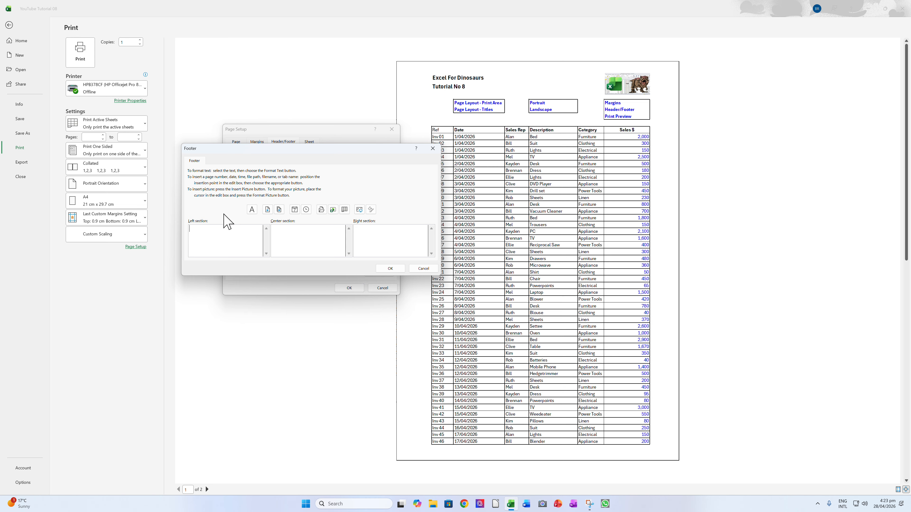
pyautogui.click(295, 210)
pyautogui.click(306, 210)
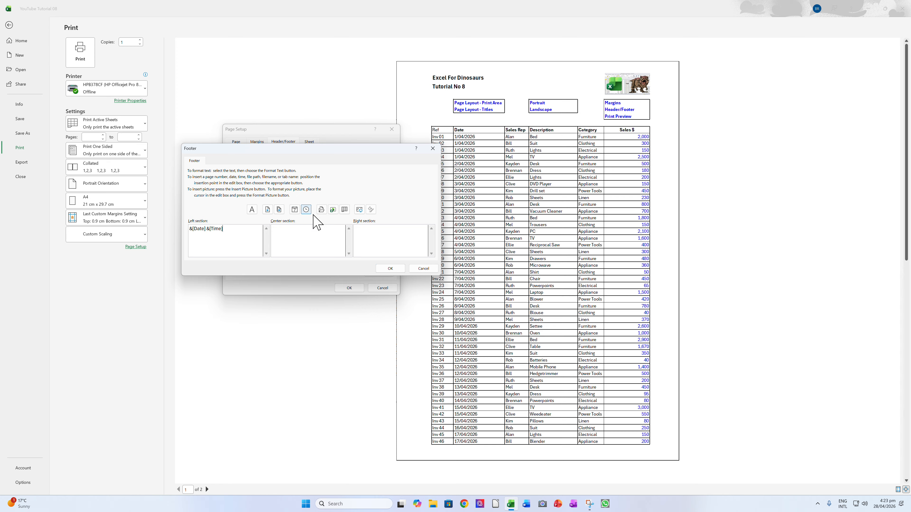
pyautogui.click(388, 268)
pyautogui.click(347, 287)
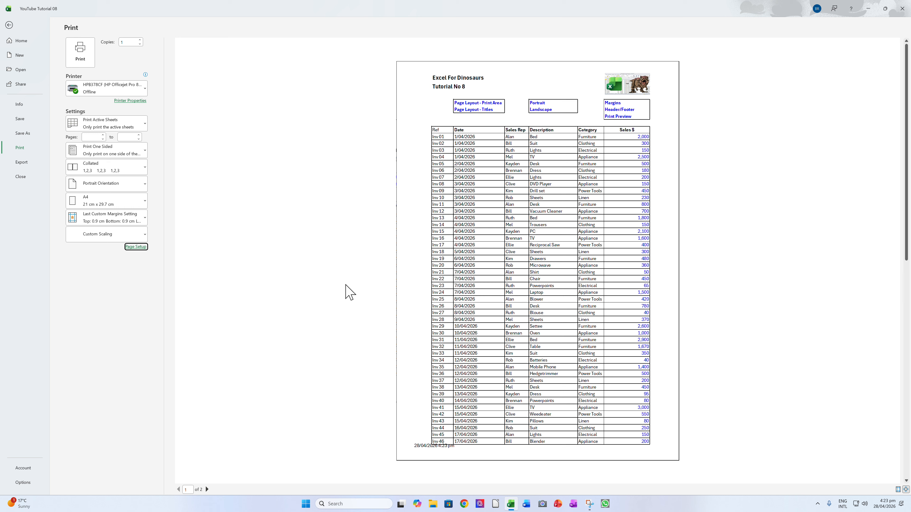
# - Set the bottom page margin to 0.4 cm
pyautogui.click(135, 247)
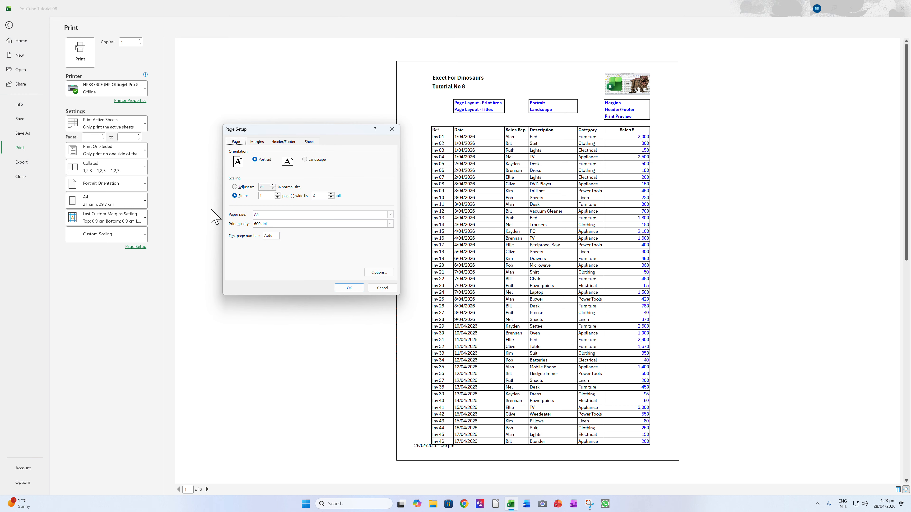
pyautogui.click(255, 143)
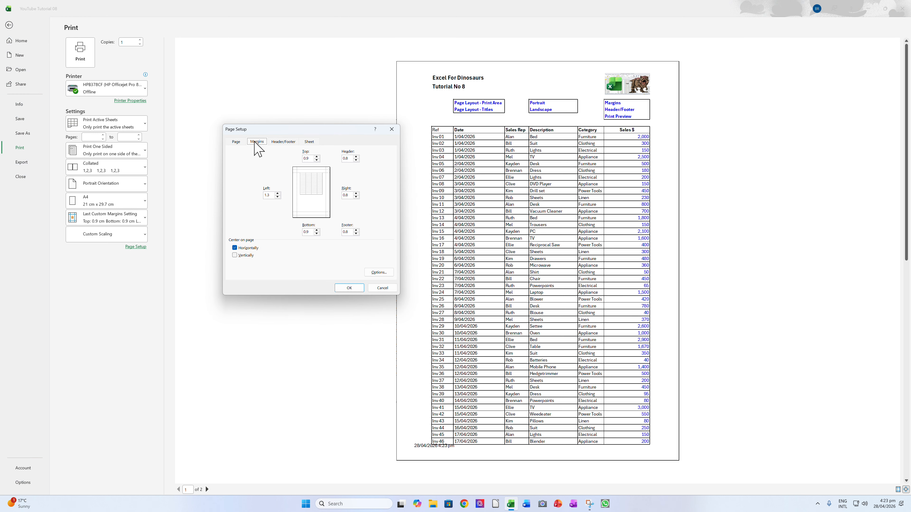
pyautogui.click(317, 234)
pyautogui.click(345, 286)
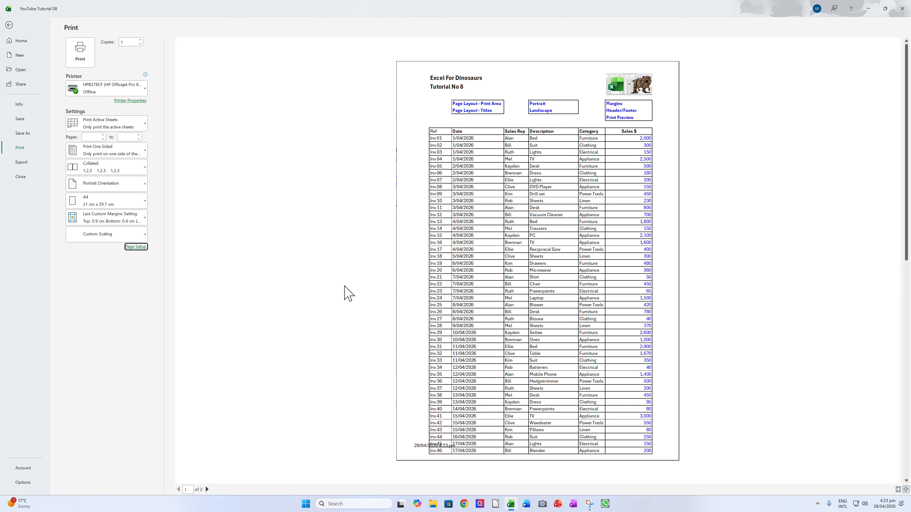
# - Set the bottom page margin to 1.4 cm
pyautogui.click(136, 247)
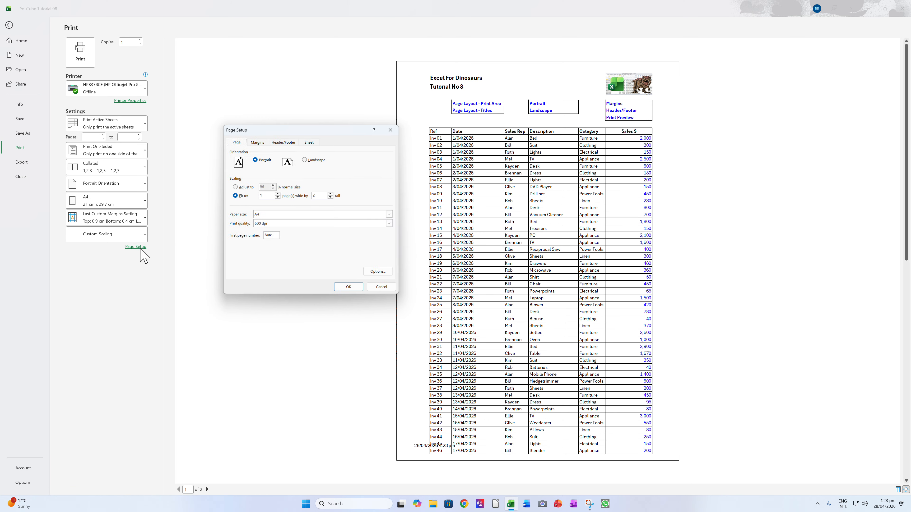
pyautogui.click(257, 142)
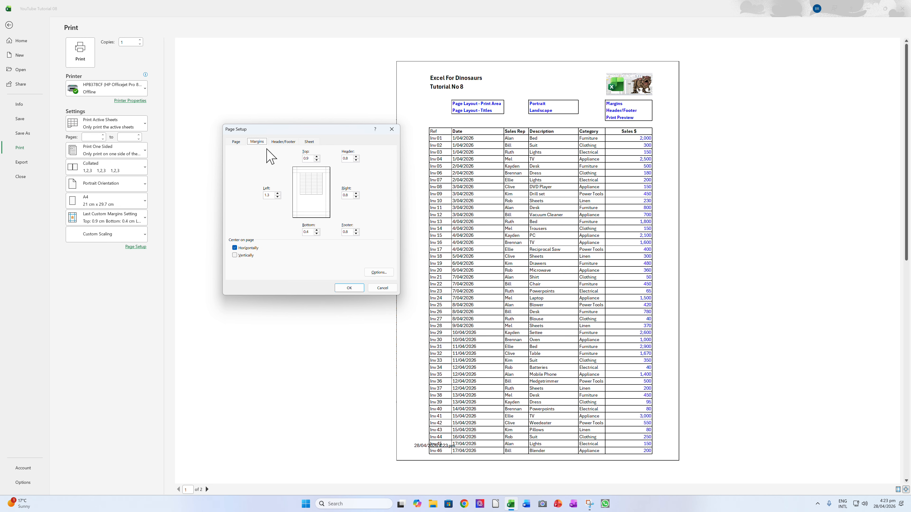
pyautogui.click(317, 231)
pyautogui.click(349, 288)
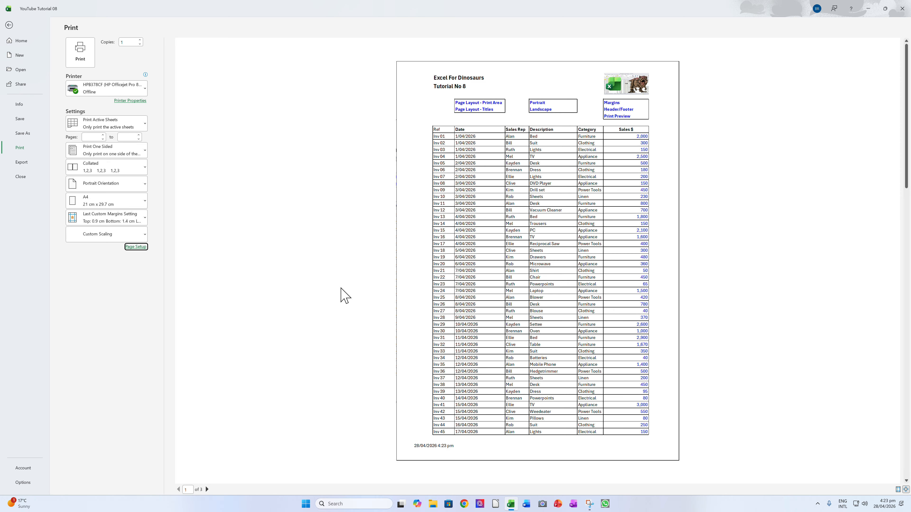
# - Replace the date and time in the footer's left section with the file path code
pyautogui.click(138, 247)
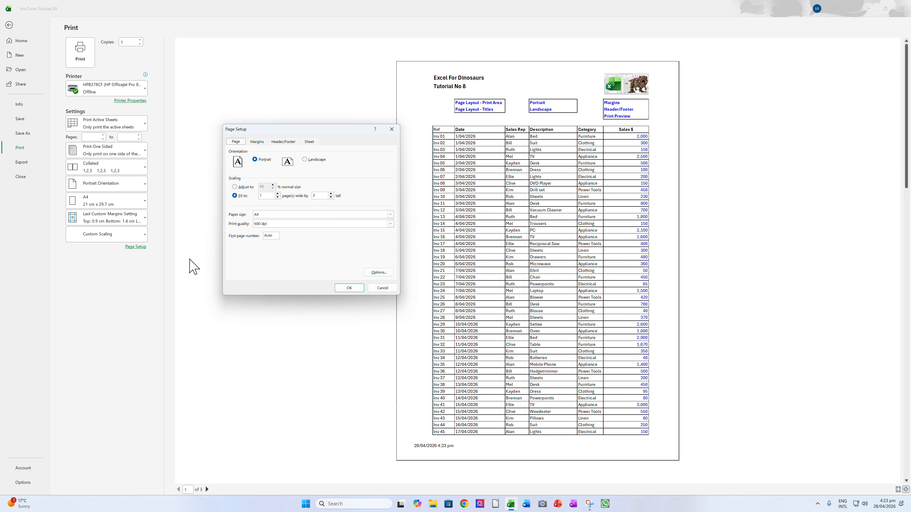
pyautogui.click(284, 143)
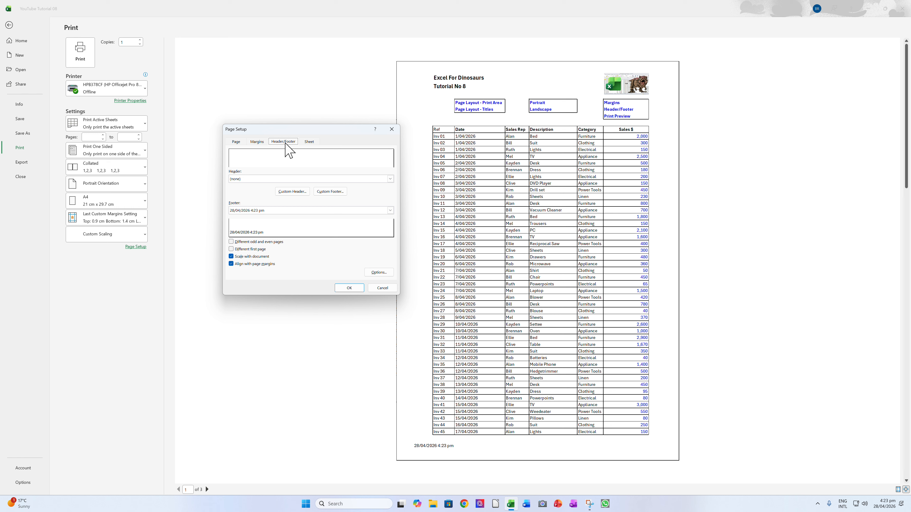
pyautogui.click(334, 194)
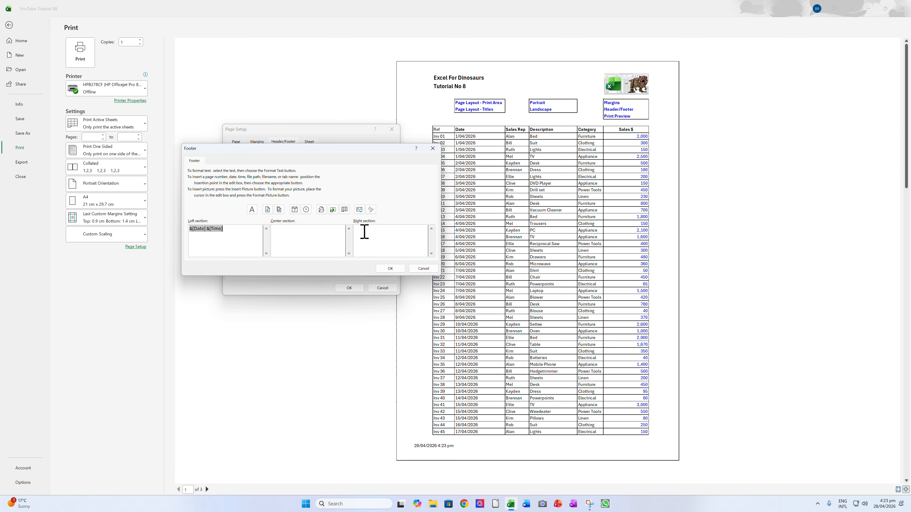
pyautogui.click(320, 210)
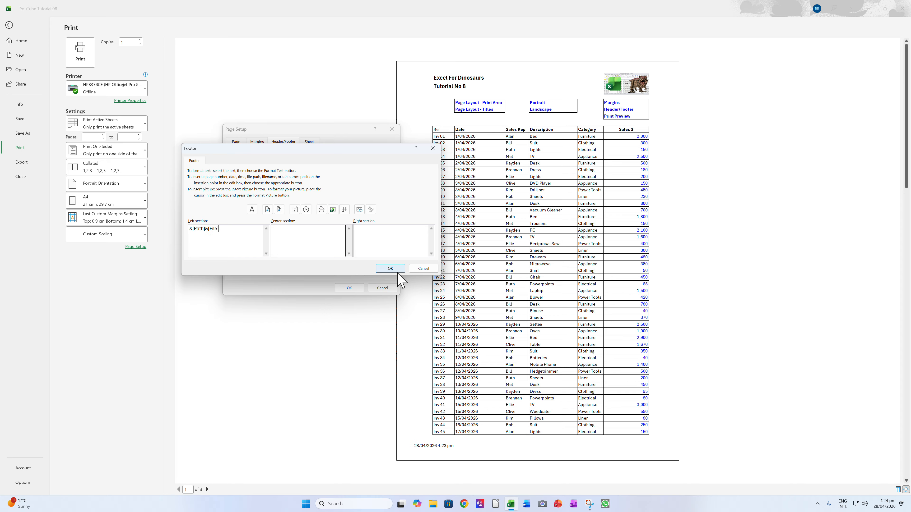
pyautogui.click(391, 269)
pyautogui.click(350, 288)
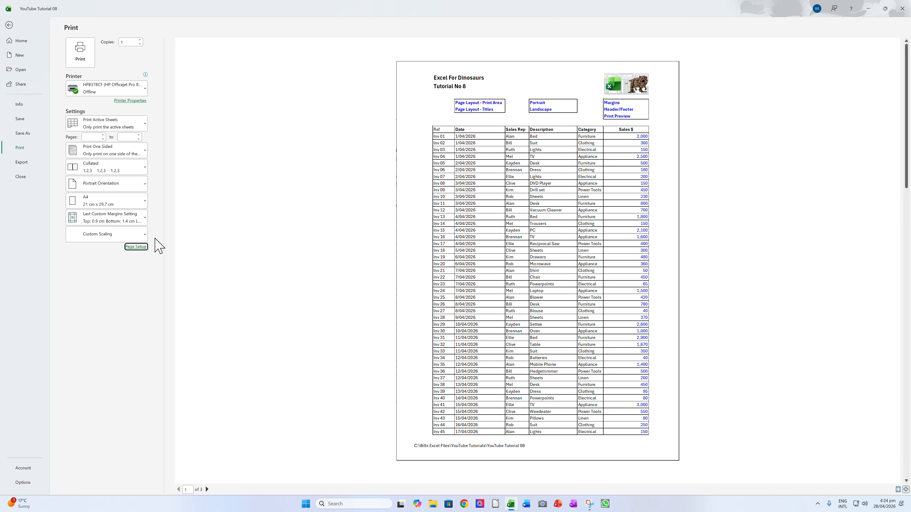
# - Put the date and time codes in the footer's left section and the file path code in its center section
pyautogui.click(145, 247)
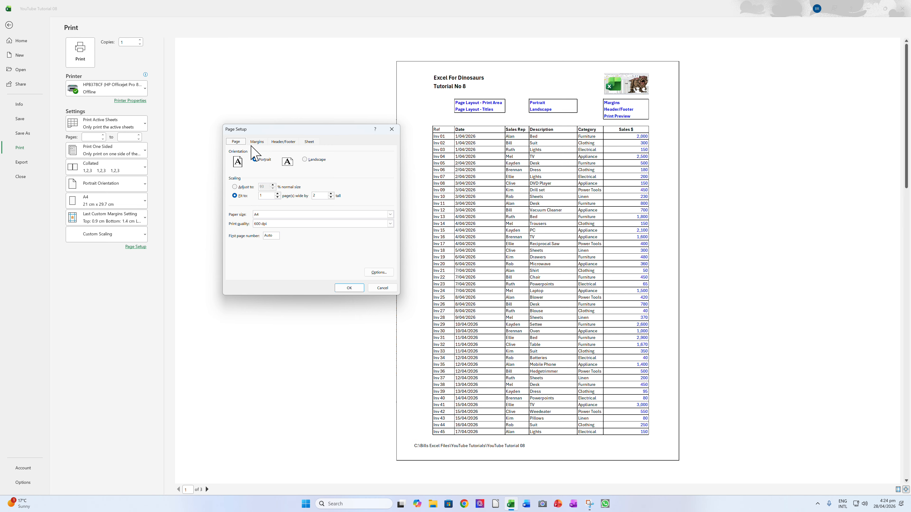
pyautogui.click(276, 143)
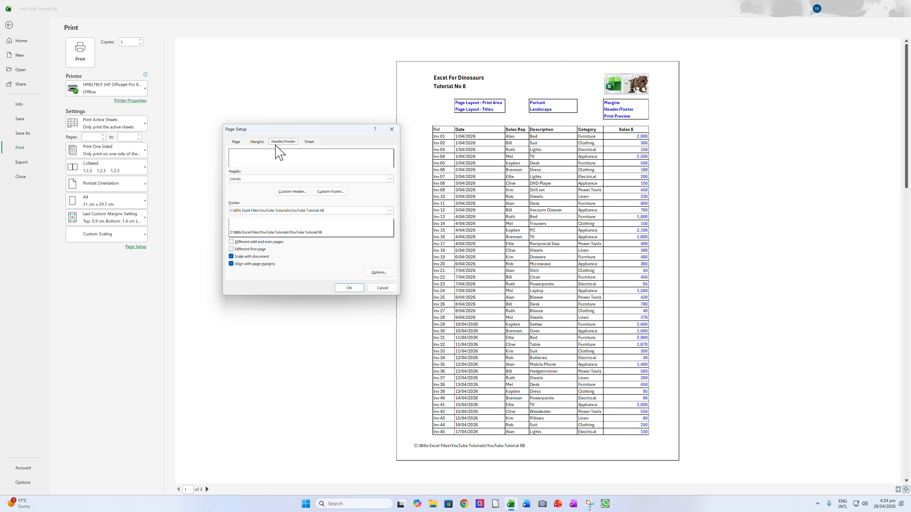
pyautogui.click(325, 192)
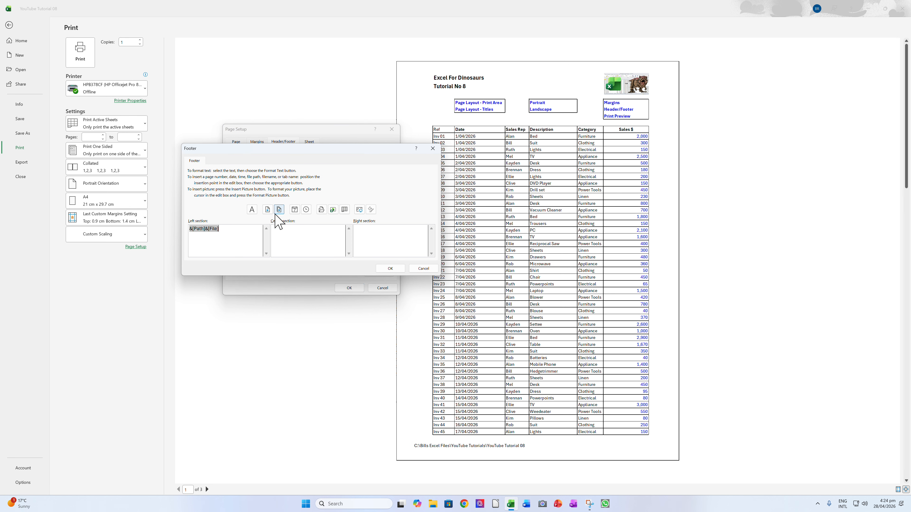
pyautogui.click(294, 210)
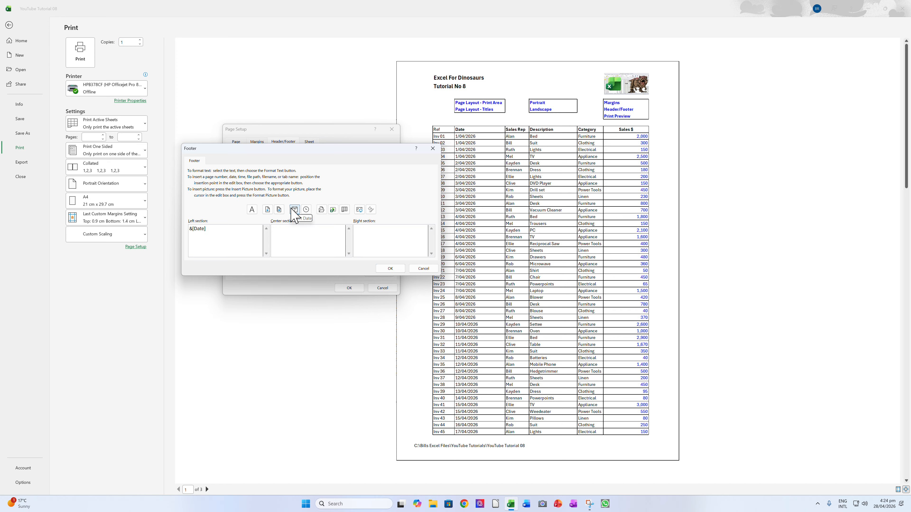
pyautogui.click(306, 209)
pyautogui.click(320, 233)
pyautogui.click(382, 268)
pyautogui.click(343, 288)
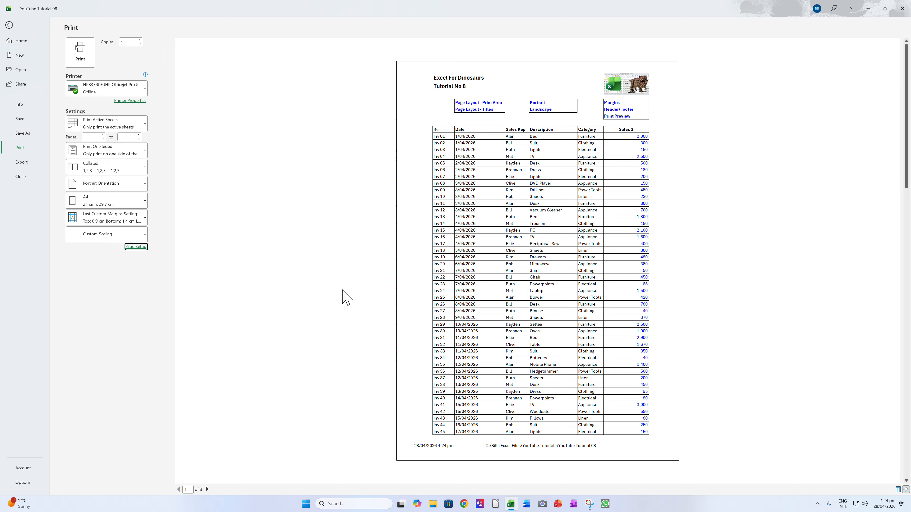
# - Add "Page" followed by the page number code to the footer's right section, and look through the preview pages
pyautogui.click(136, 247)
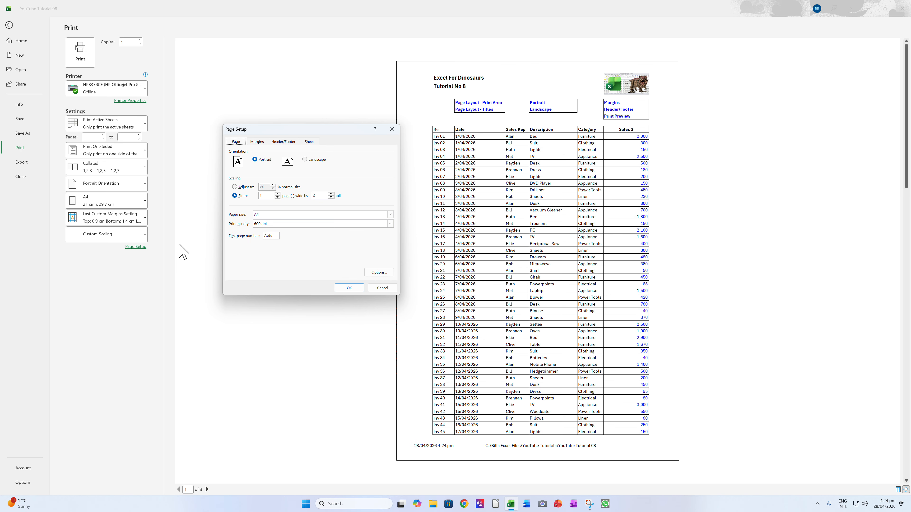
pyautogui.click(276, 142)
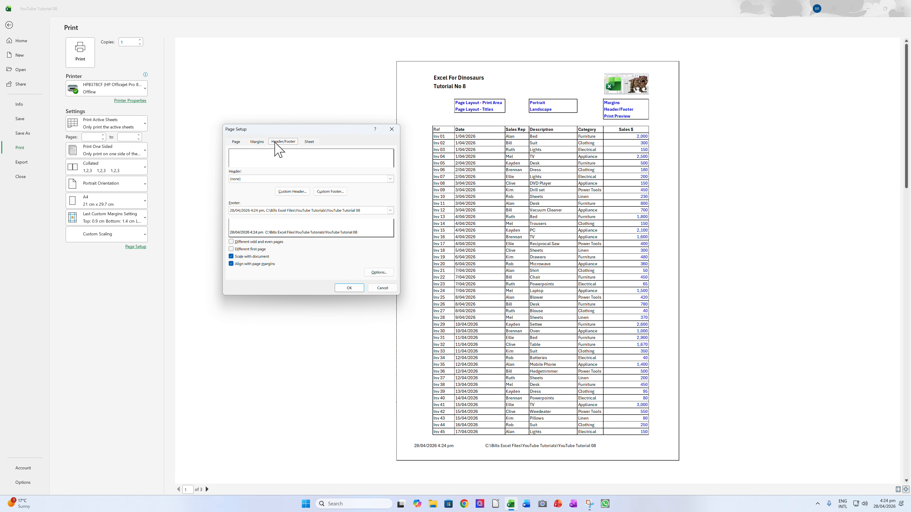
pyautogui.click(318, 193)
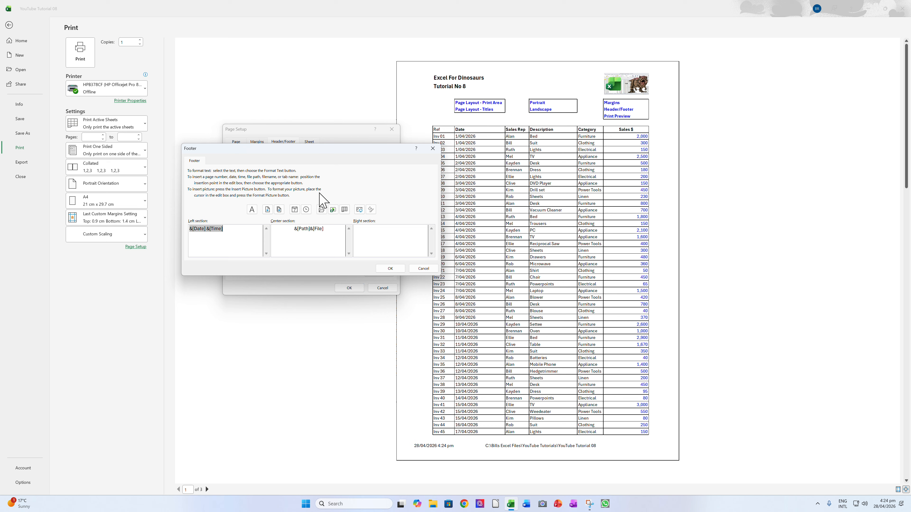
pyautogui.click(378, 229)
pyautogui.write('Page')
pyautogui.click(267, 209)
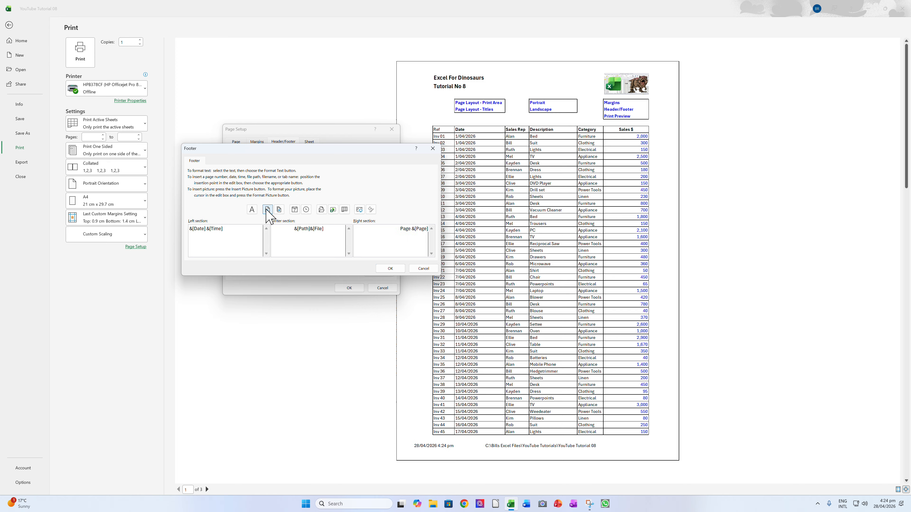
pyautogui.click(399, 269)
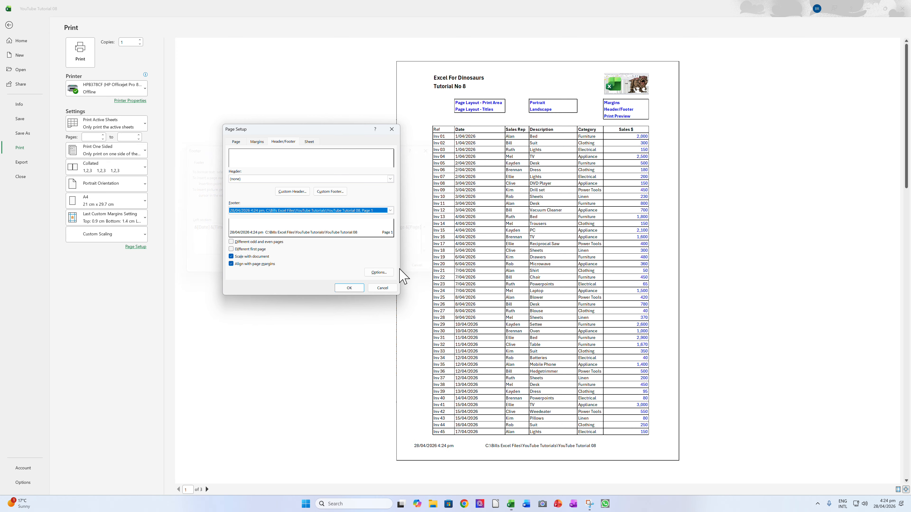
pyautogui.click(351, 287)
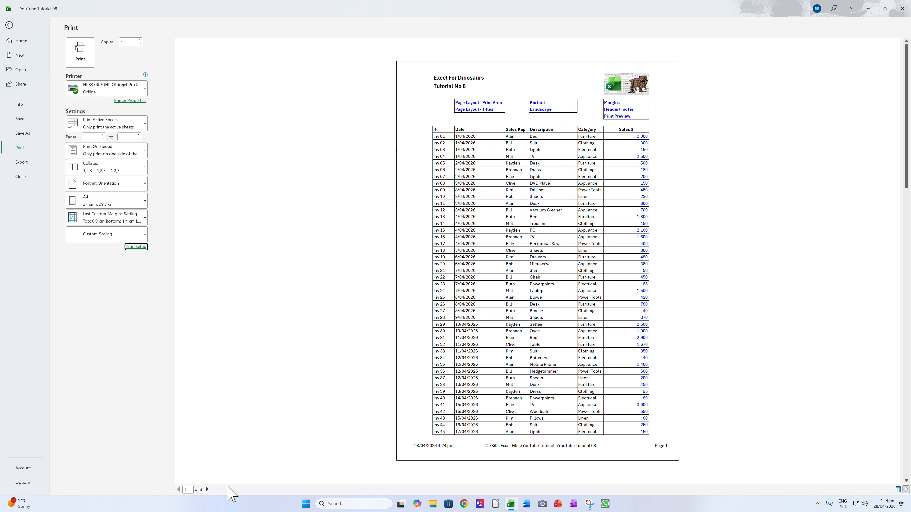
pyautogui.click(206, 490)
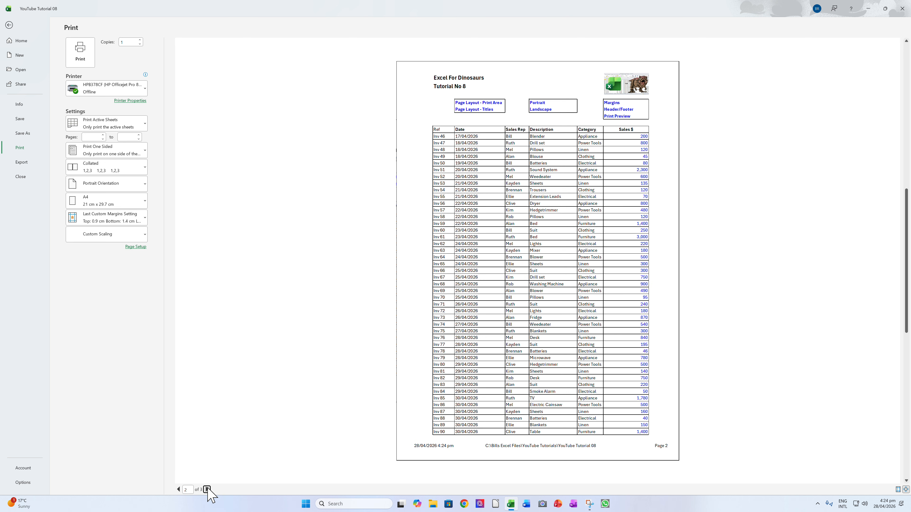
pyautogui.click(207, 489)
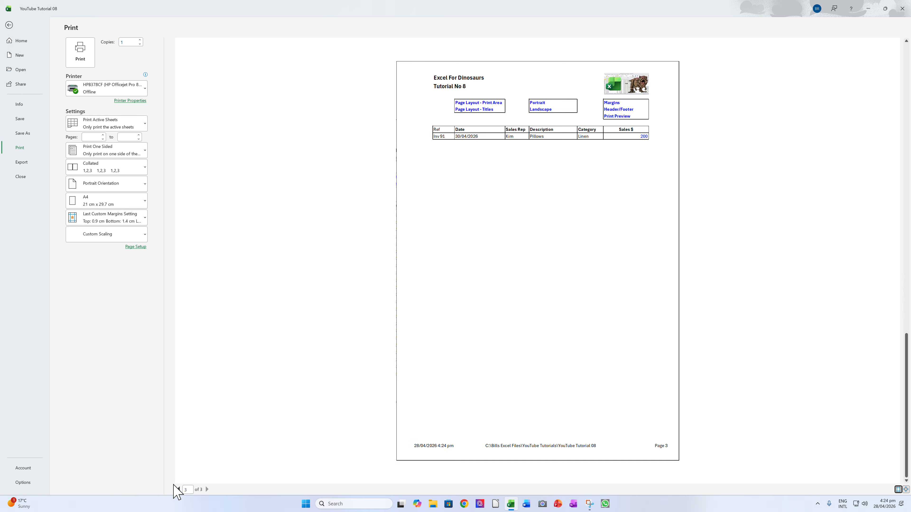
# - Extend the footer's right section with "of" and the total pages code after the page number, and look through the preview pages
pyautogui.click(179, 490)
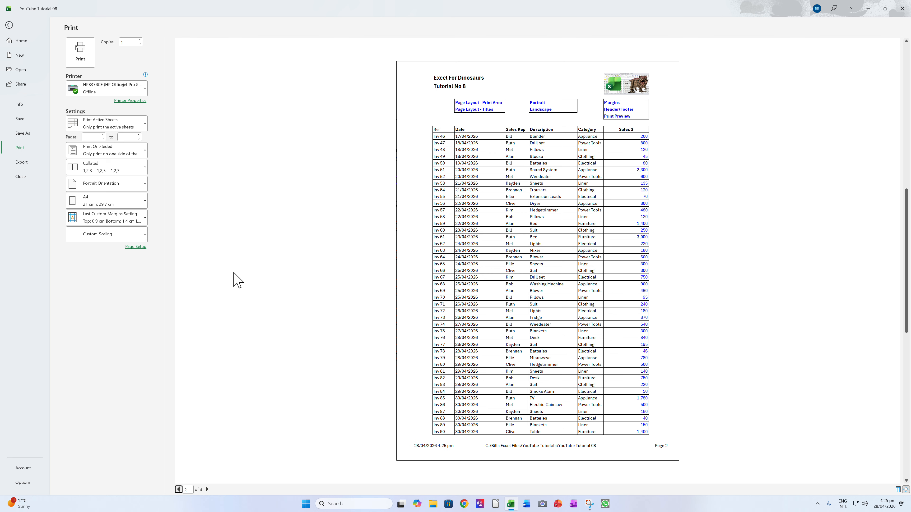
pyautogui.click(135, 247)
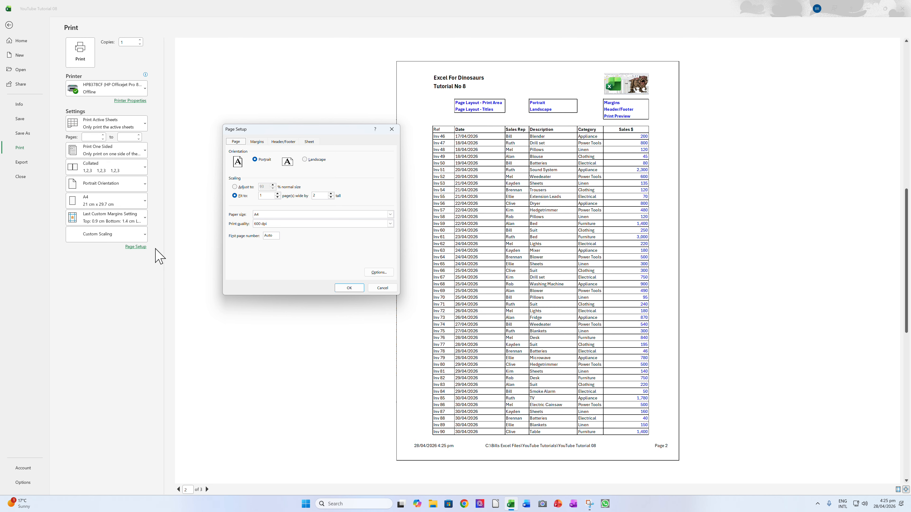
pyautogui.click(291, 143)
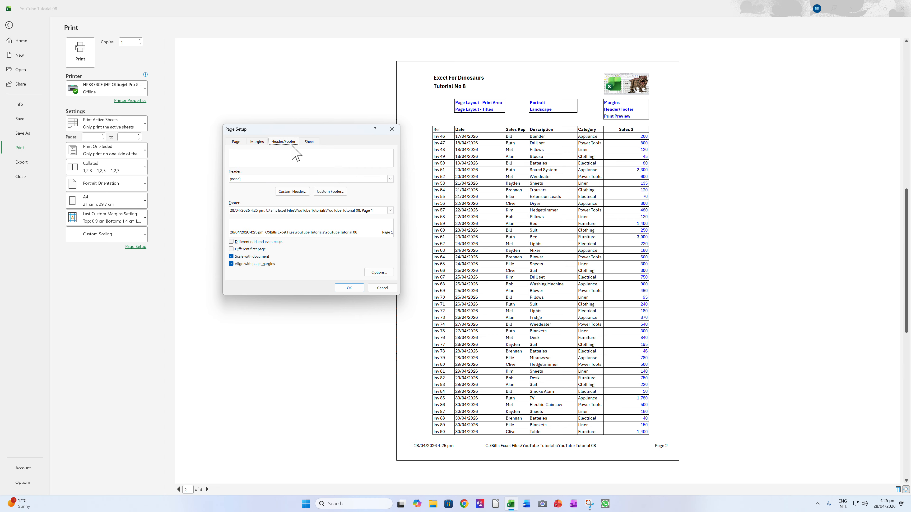
pyautogui.click(331, 193)
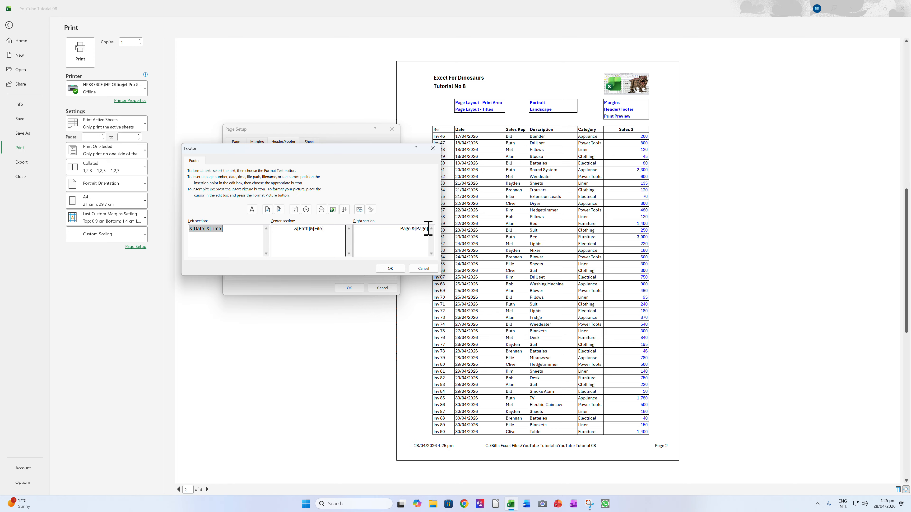
pyautogui.click(428, 229)
pyautogui.write('of')
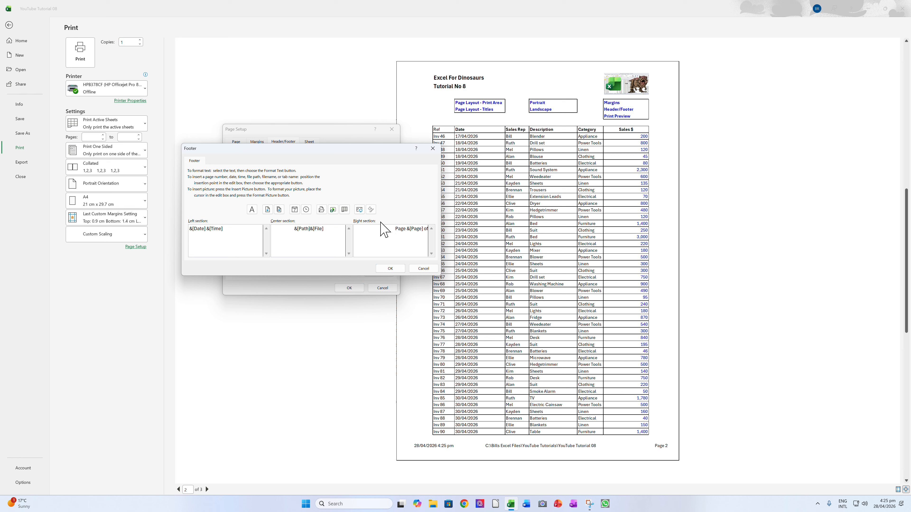
pyautogui.click(279, 210)
pyautogui.click(394, 270)
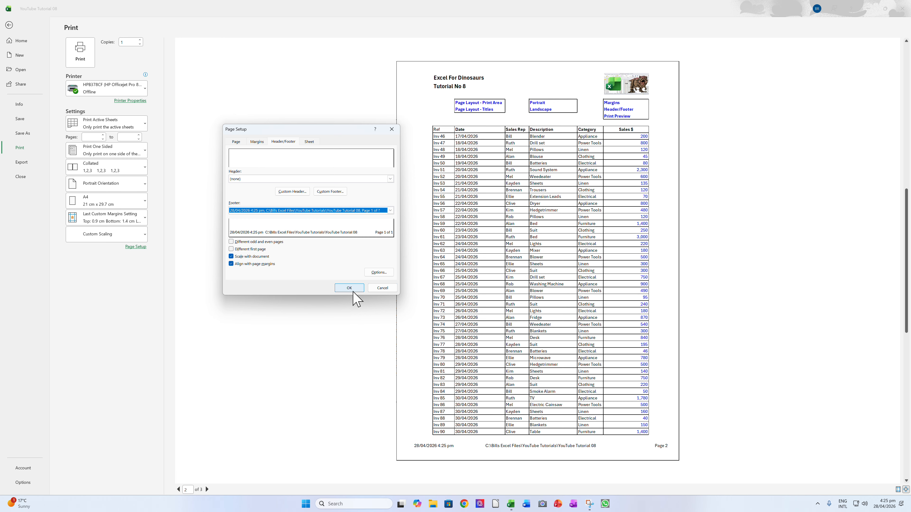
pyautogui.click(350, 288)
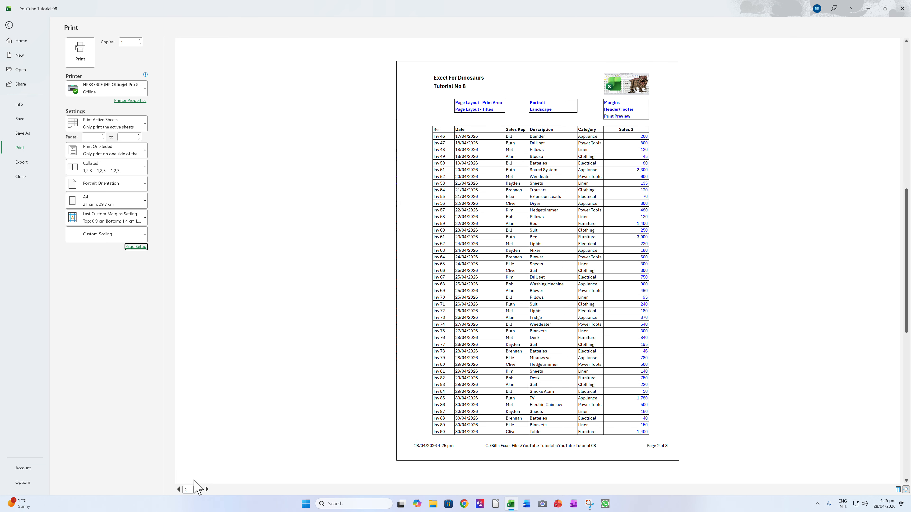
pyautogui.click(178, 489)
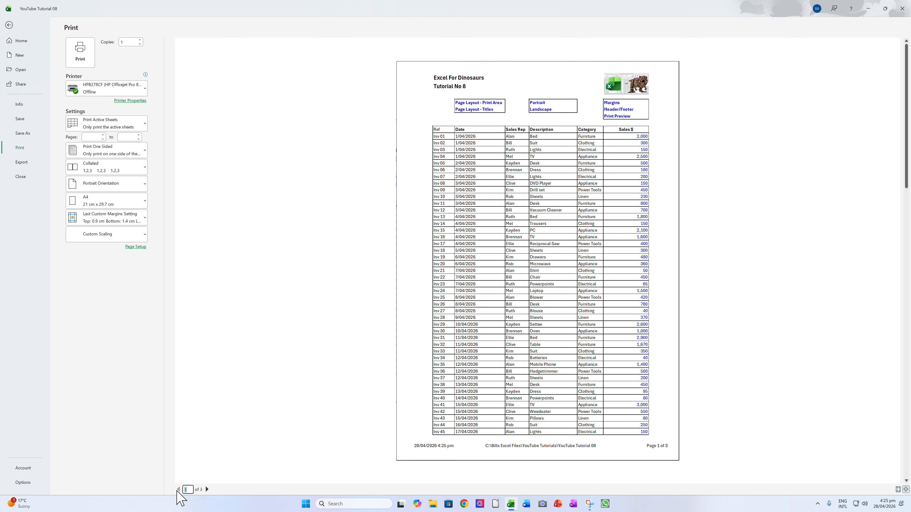
pyautogui.click(207, 489)
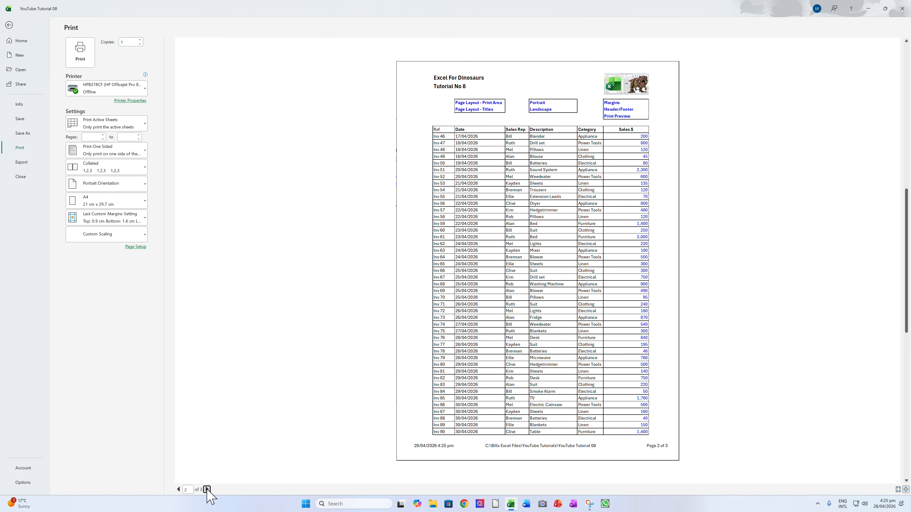
pyautogui.click(207, 490)
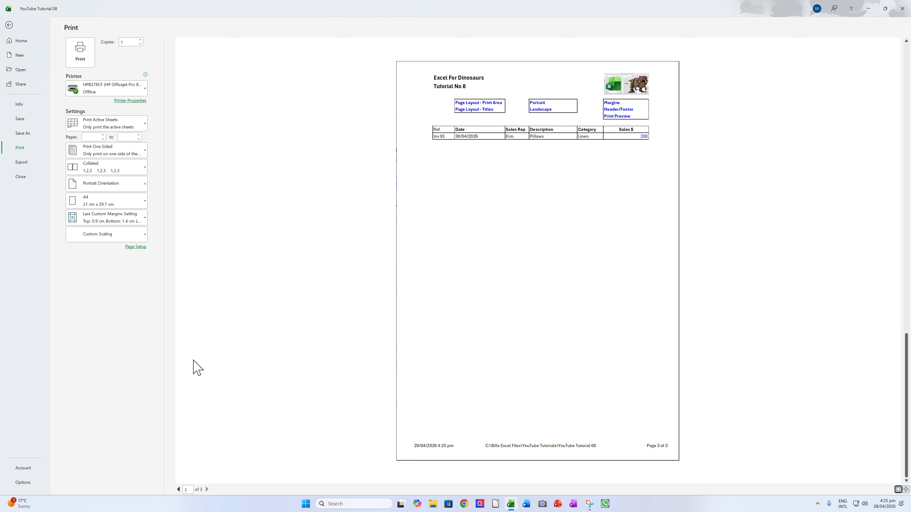
# - Switch the print scaling from fit-to-pages to 90% of normal size, and check the preview pages
pyautogui.click(135, 247)
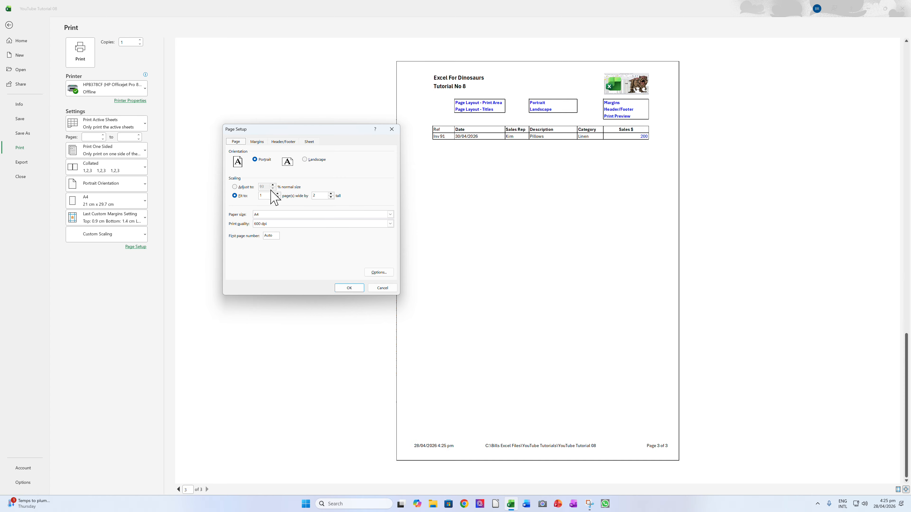
pyautogui.click(235, 187)
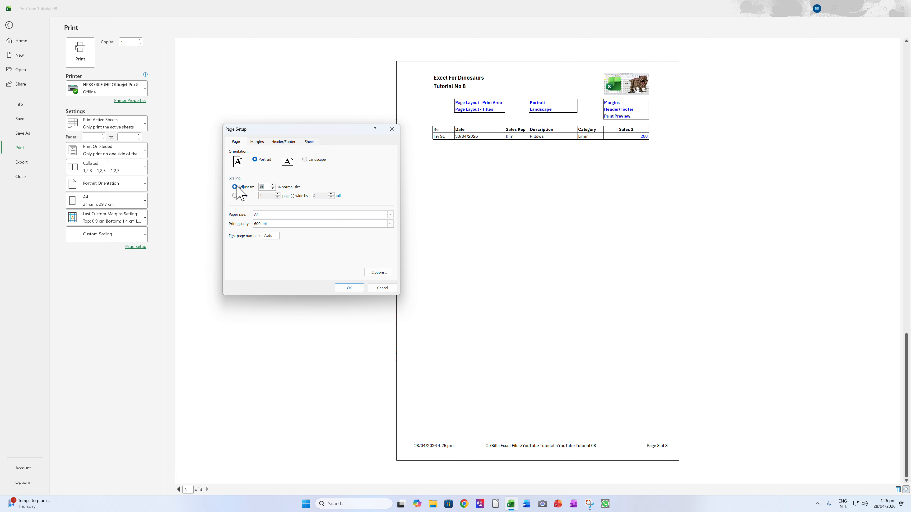
pyautogui.click(272, 188)
pyautogui.click(272, 188)
pyautogui.click(273, 188)
pyautogui.click(348, 288)
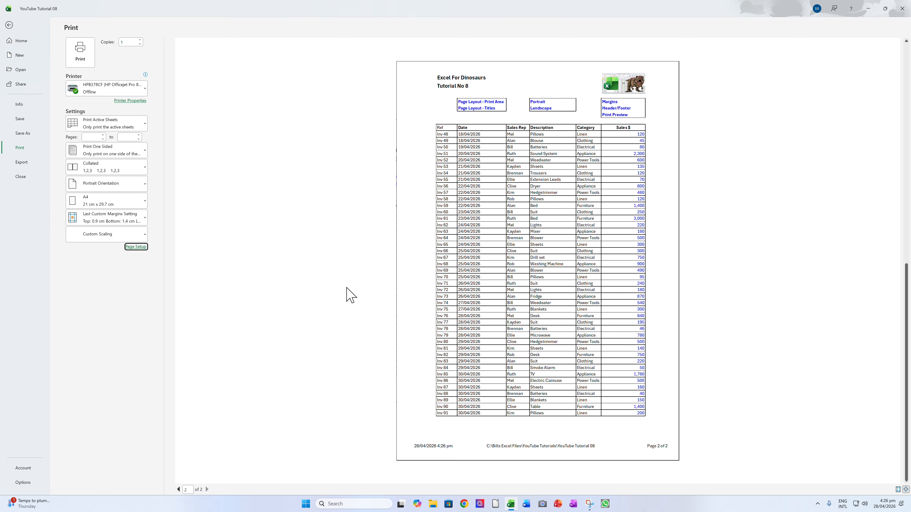
pyautogui.click(179, 490)
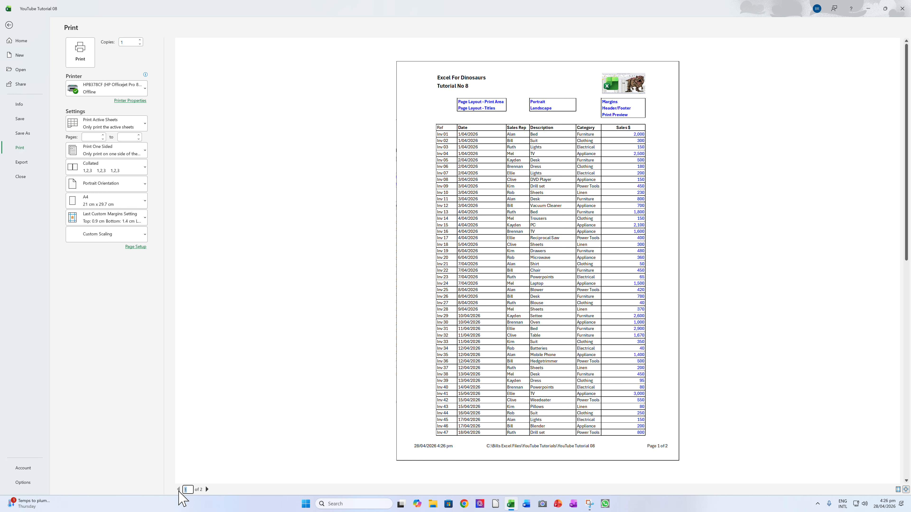
pyautogui.click(207, 490)
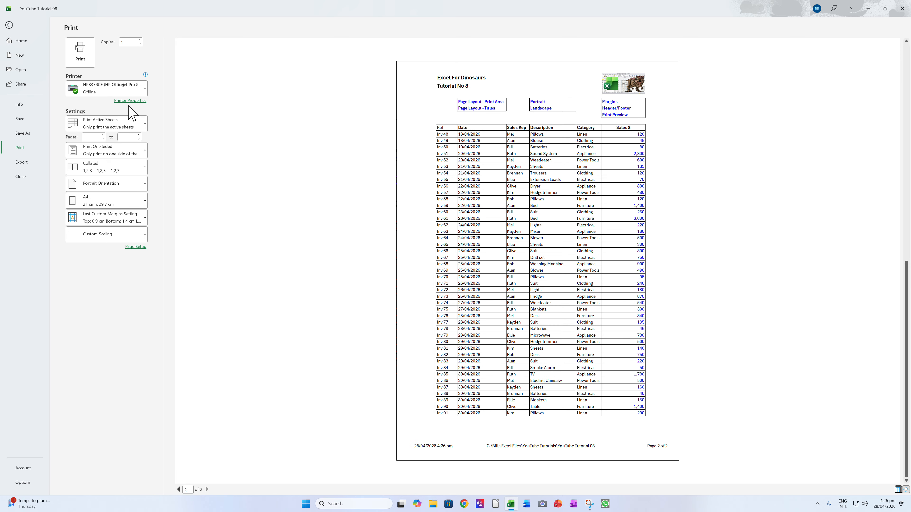
# - Leave the print preview and save the workbook
pyautogui.click(9, 25)
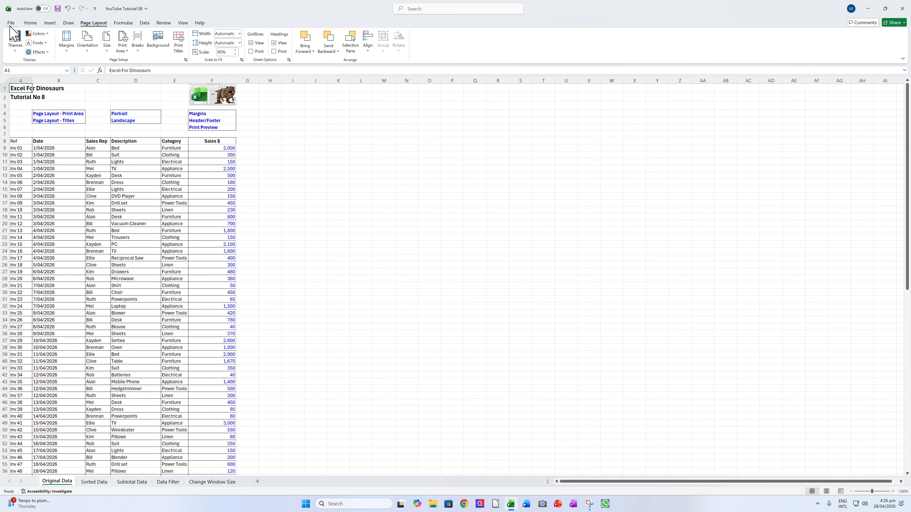
pyautogui.click(58, 8)
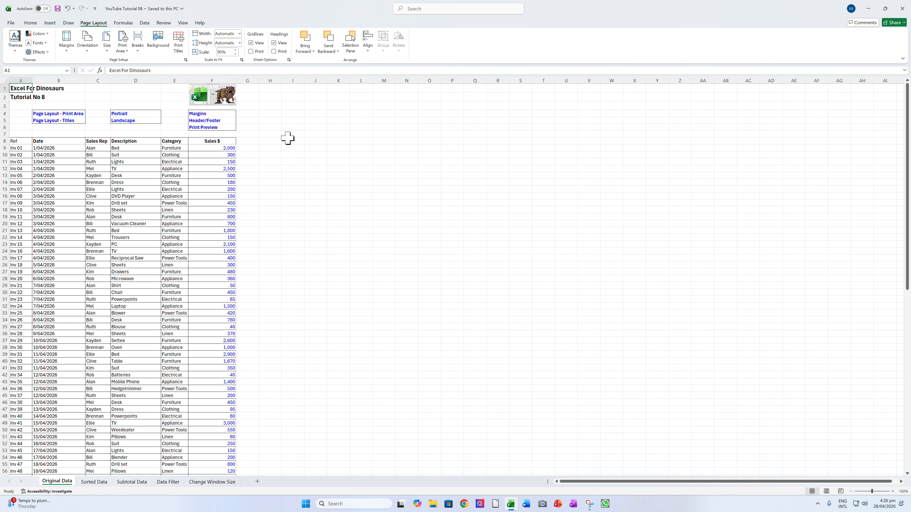